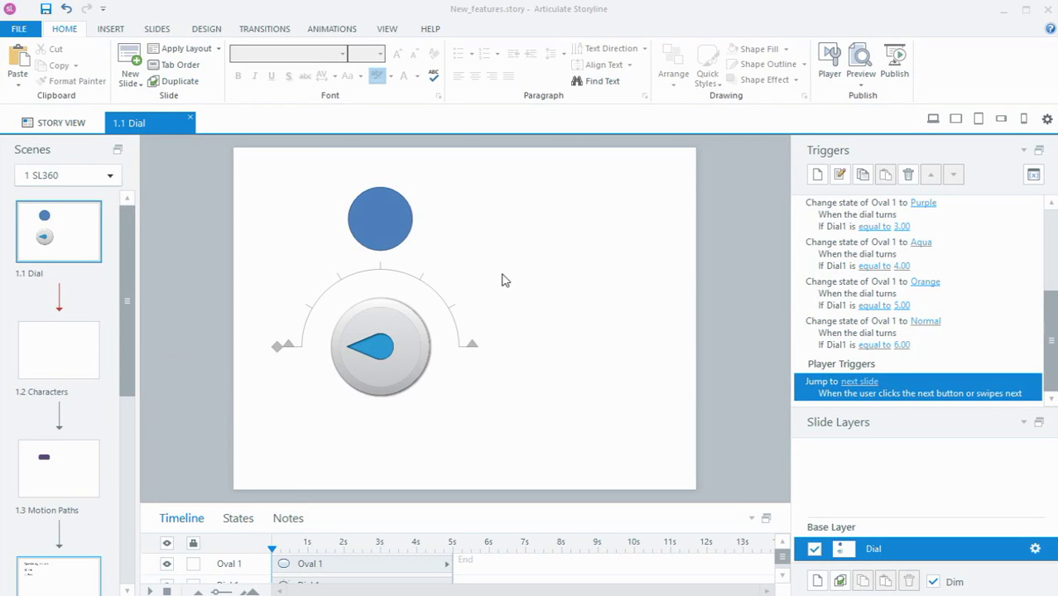
Preview only the Dial slide, turn the dial to test its effect on the circle, and close the preview.
left_click(859, 90)
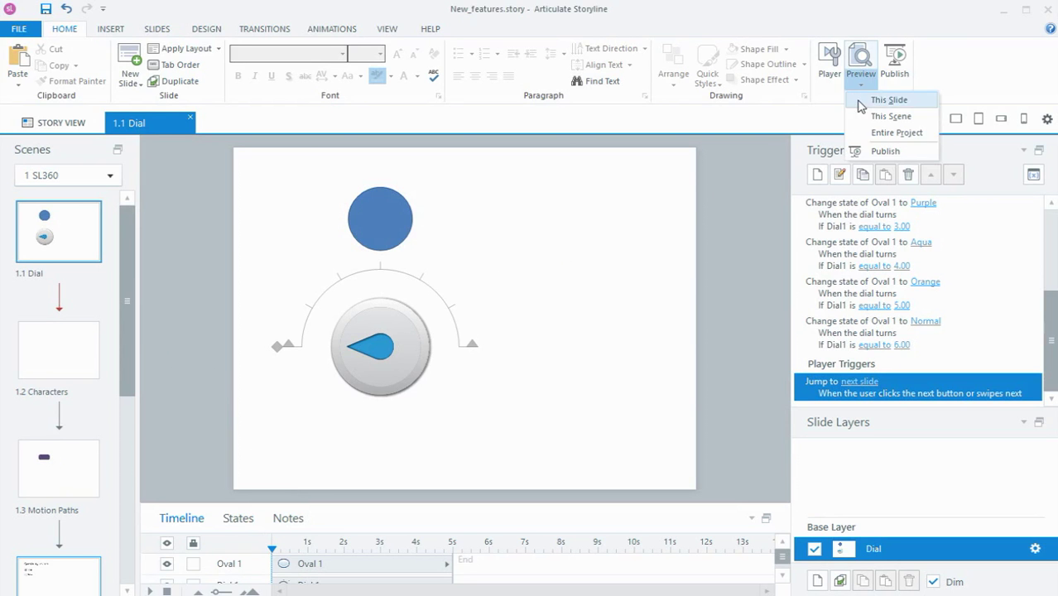
left_click(861, 105)
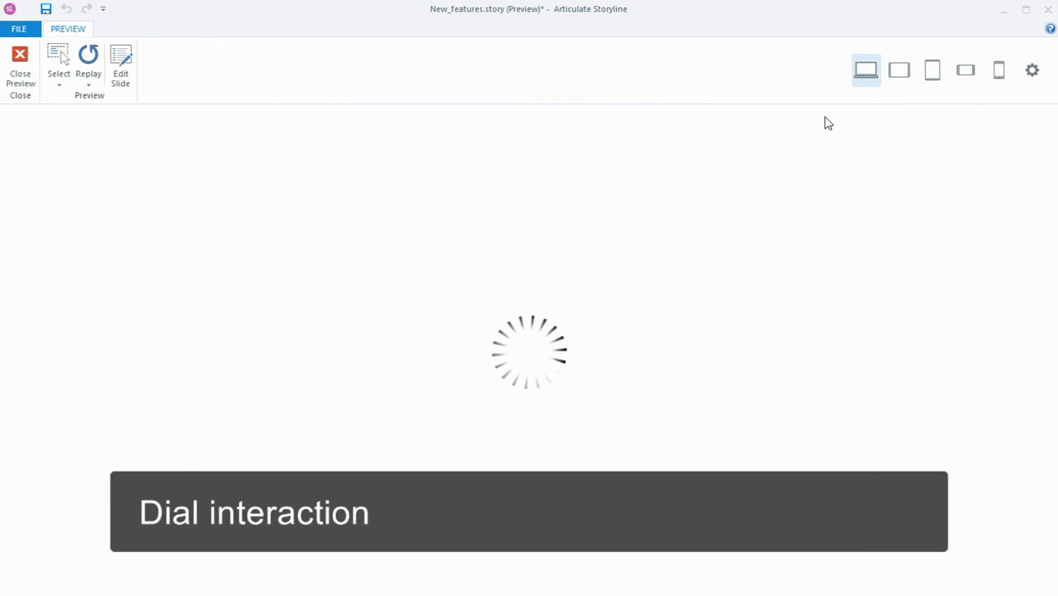
mouse_move(496, 387)
left_mouse_down()
mouse_move(529, 364)
mouse_move(553, 394)
mouse_move(550, 373)
mouse_move(514, 366)
mouse_move(494, 380)
left_mouse_up()
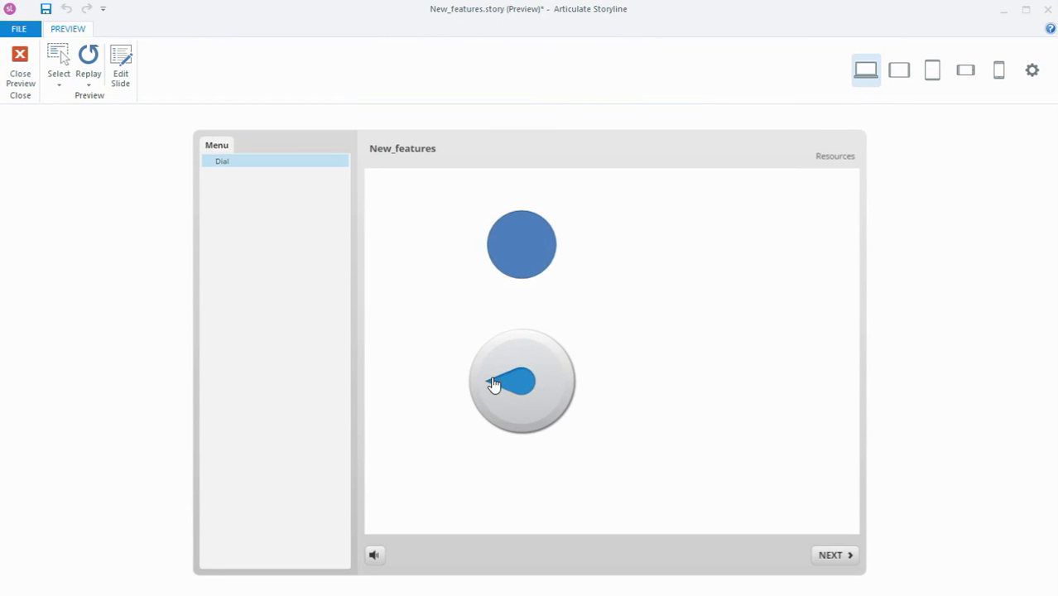
left_click(21, 60)
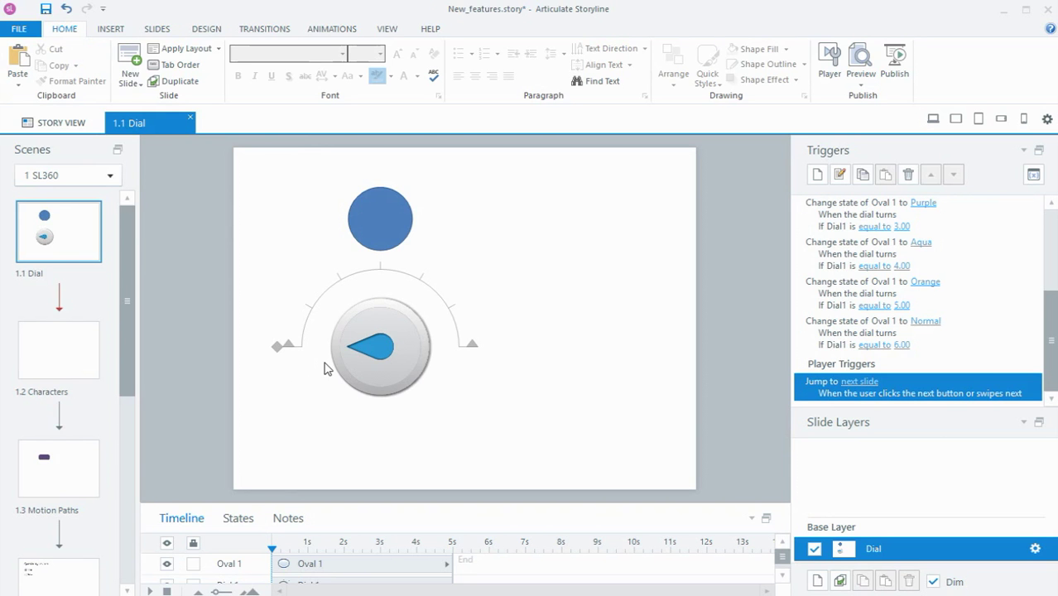
Examine the round dial's properties and the settings of its trigger that changes Oval 1 to Red.
left_click(379, 306)
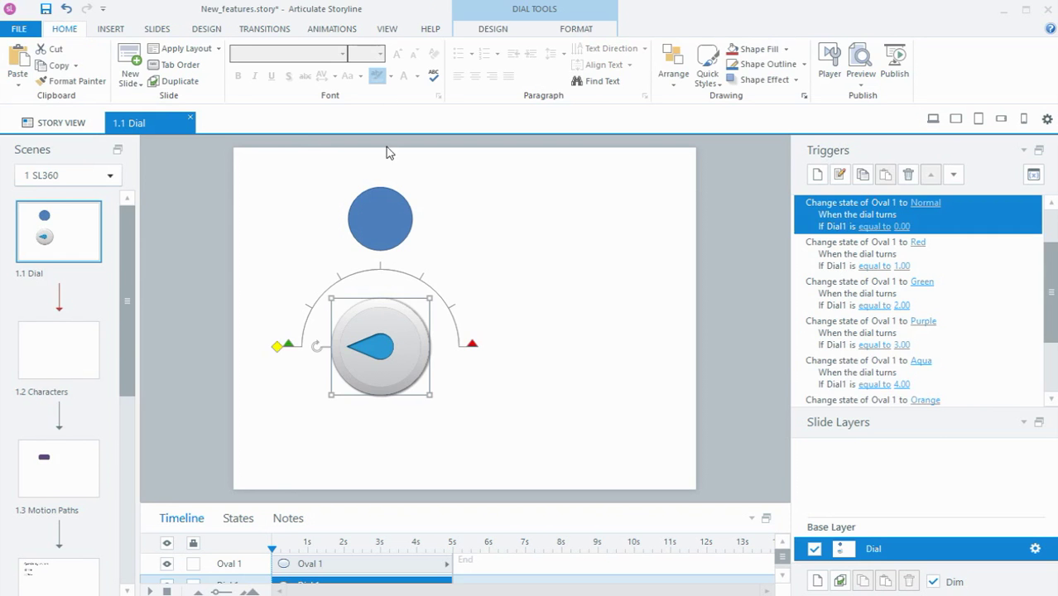
left_click(497, 29)
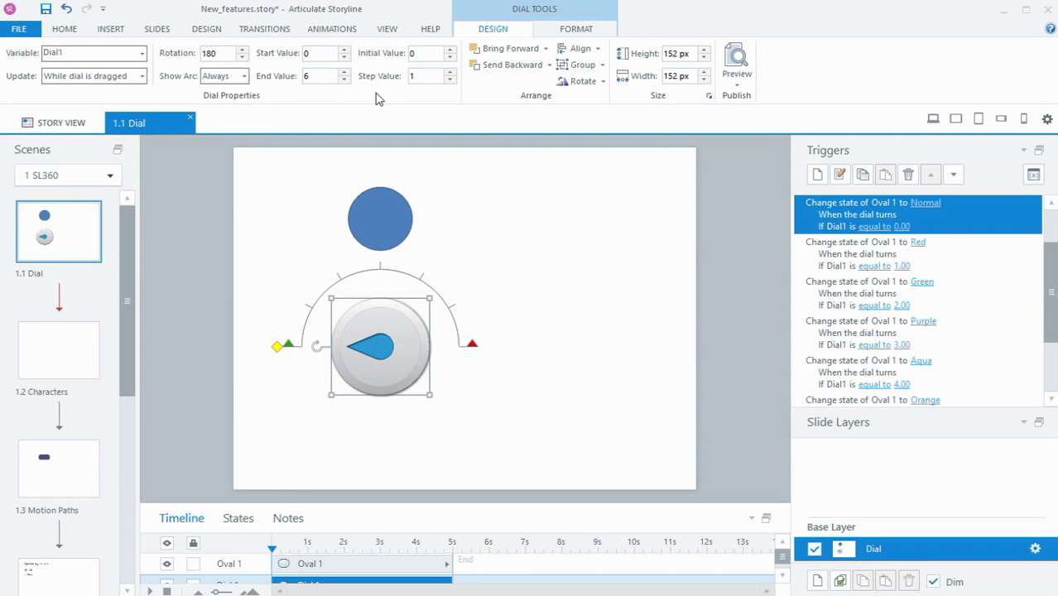
double_click(813, 265)
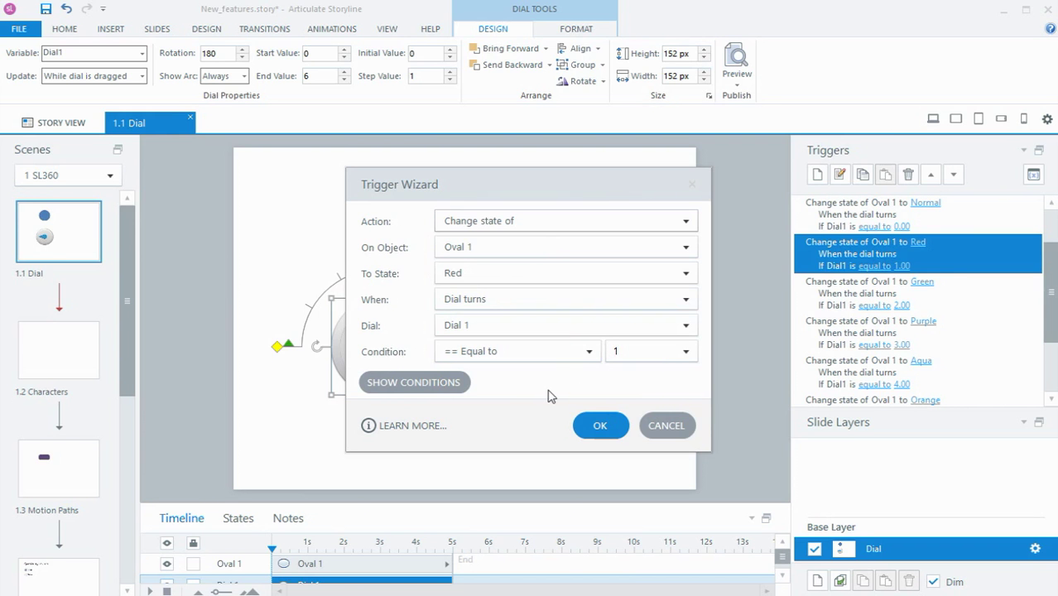
left_click(588, 422)
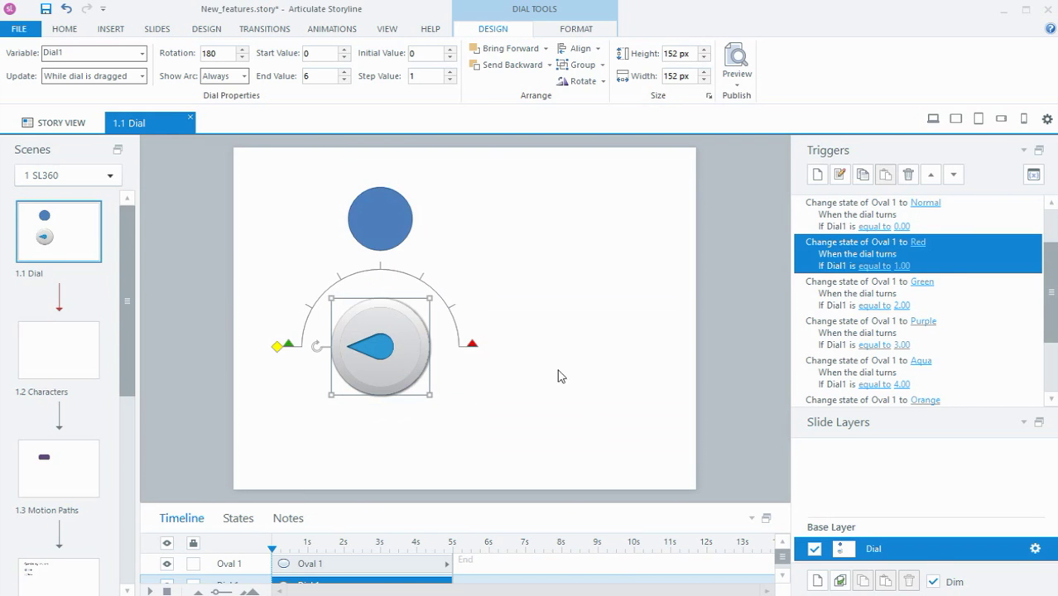
Insert a needle-style dial in the empty area beside the round dial and move it slightly up, level with the circle.
left_click(116, 32)
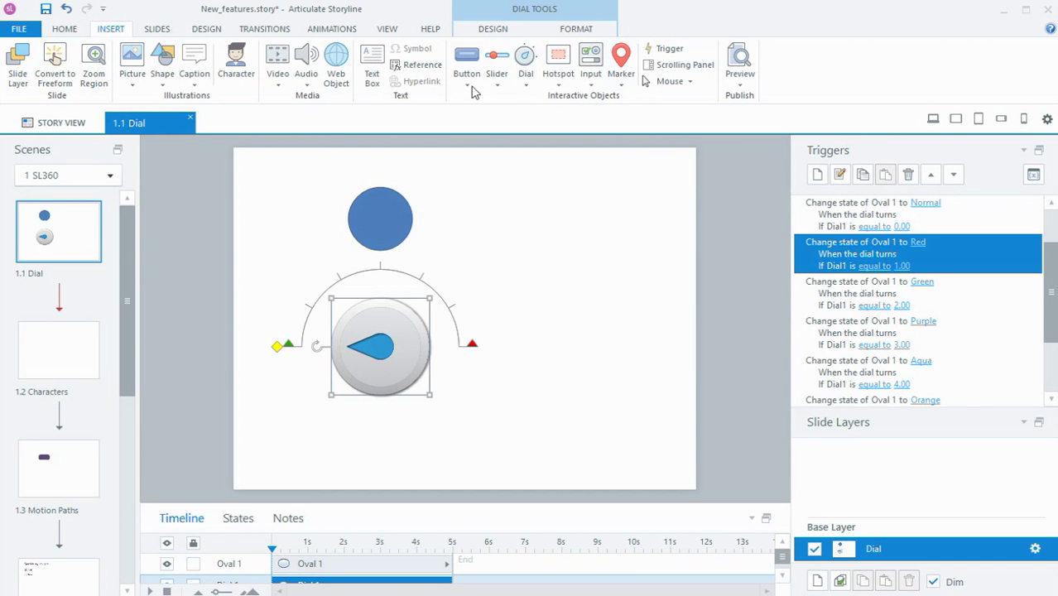
left_click(526, 88)
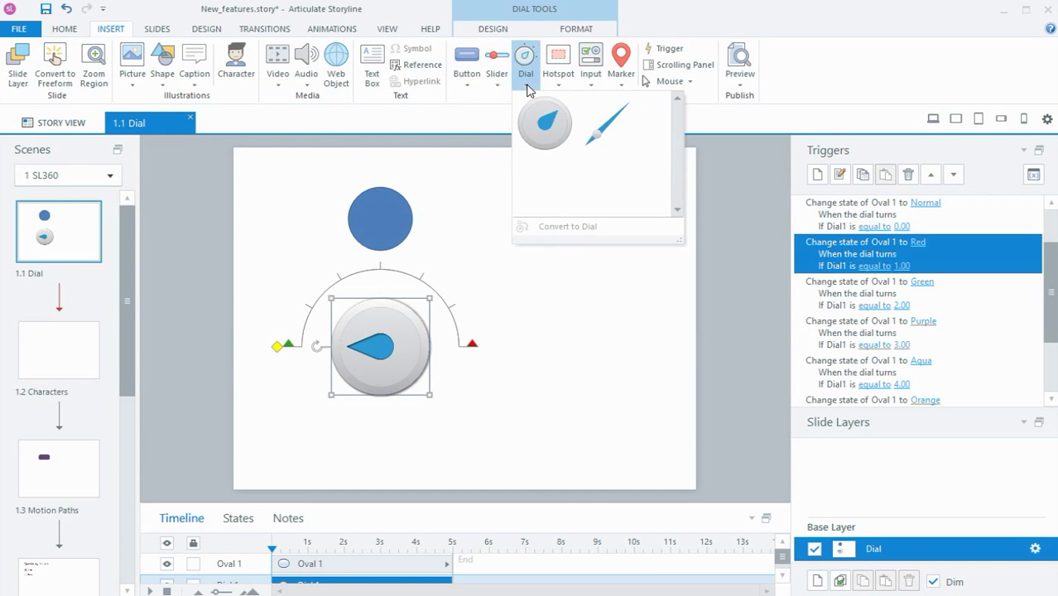
left_click(601, 138)
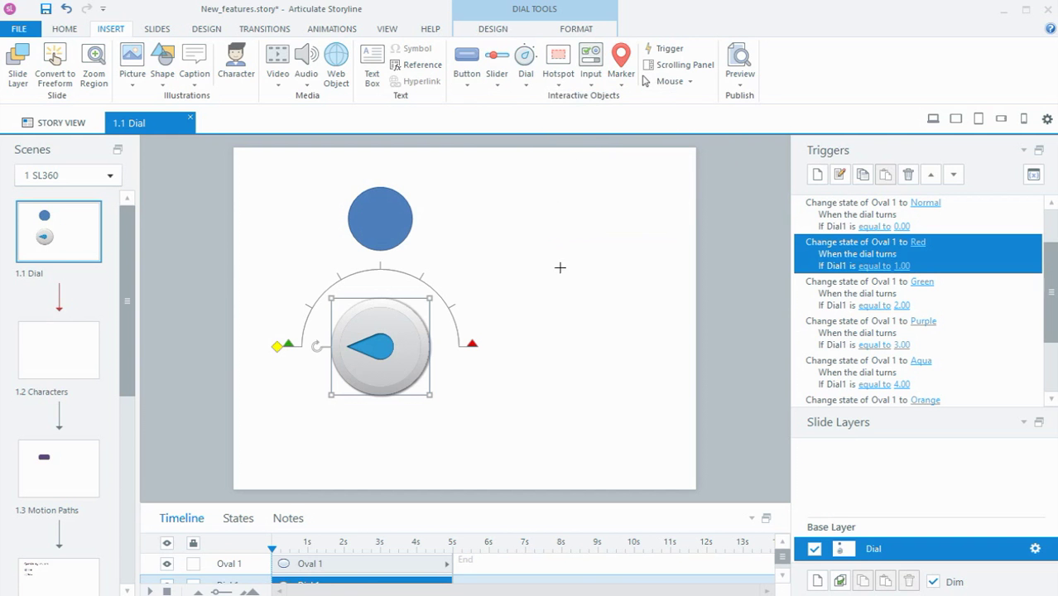
left_click(559, 267)
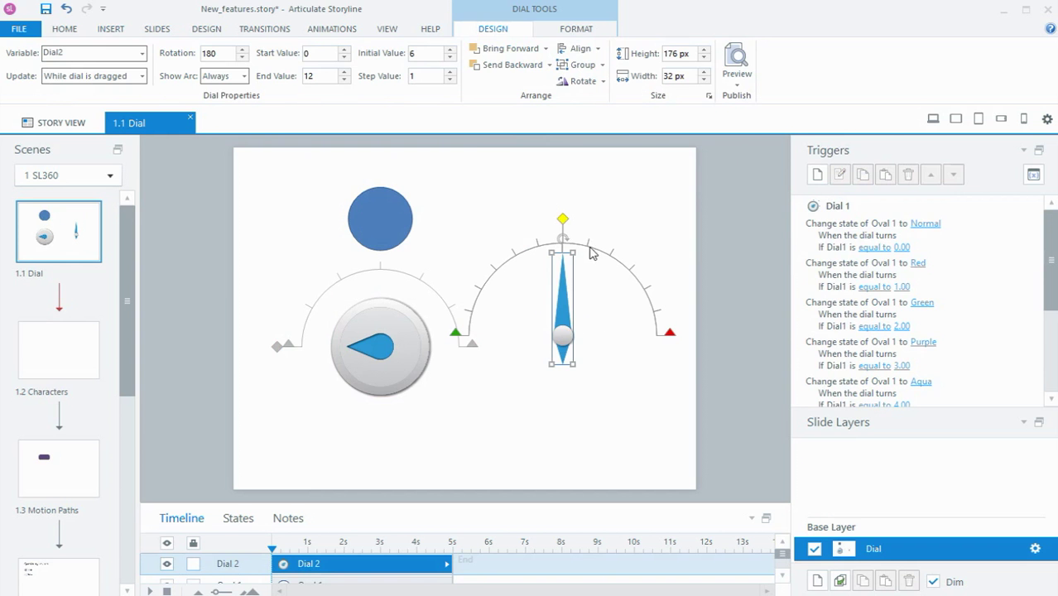
left_click_drag(564, 327, 568, 275)
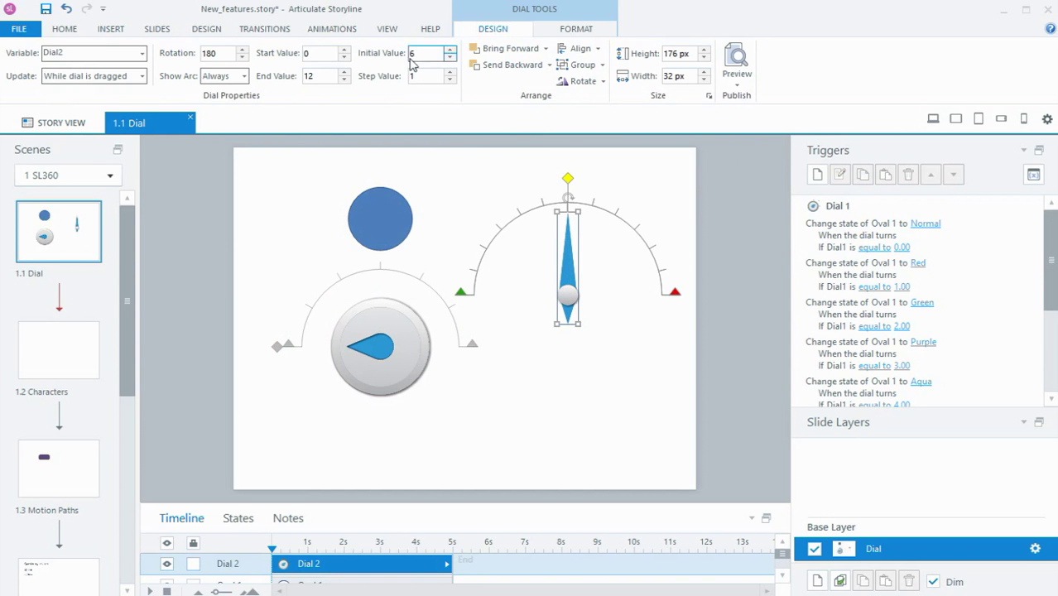
left_click(560, 31)
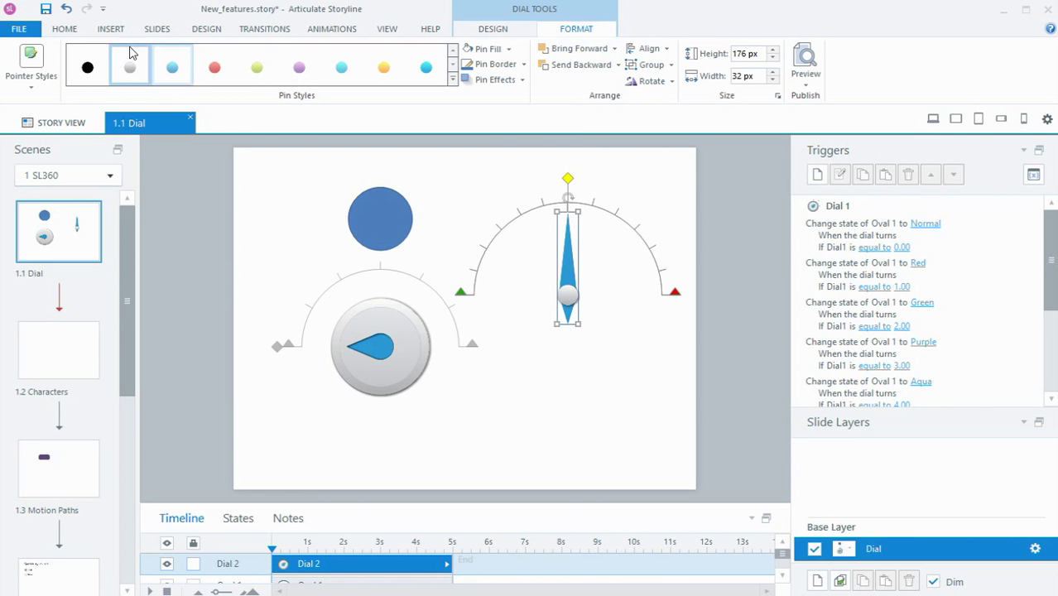
Draw a right block arrow below the needle dial and rotate it 90° counterclockwise so it points up.
left_click(110, 28)
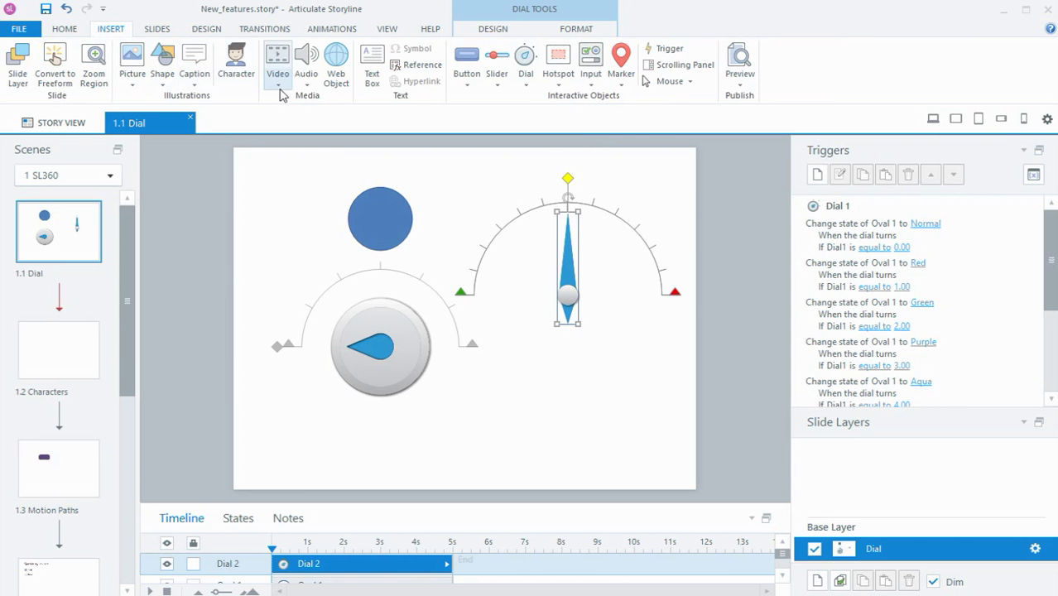
left_click(163, 74)
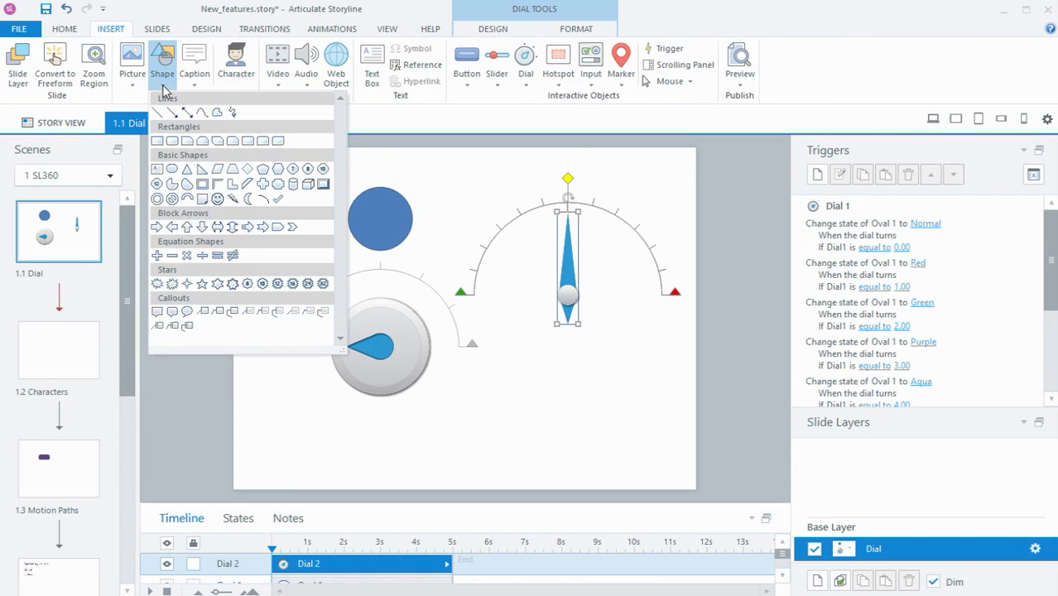
left_click(157, 228)
mouse_move(542, 369)
left_mouse_down()
mouse_move(563, 391)
mouse_move(578, 449)
mouse_move(621, 431)
left_mouse_up()
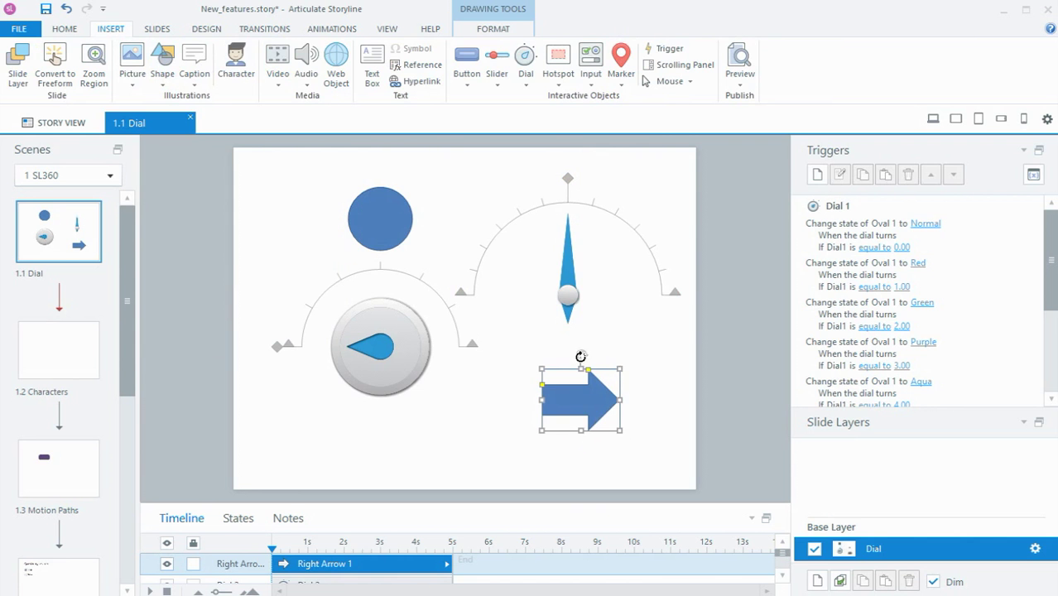
left_click_drag(581, 355, 537, 401)
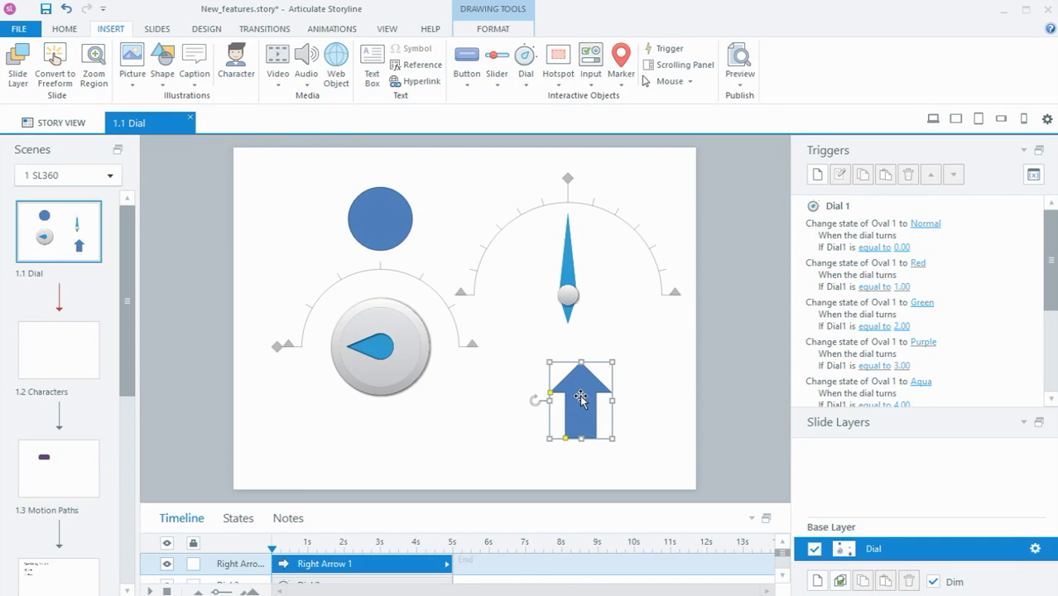
Convert the upward-pointing arrow shape to a dial.
left_click(498, 88)
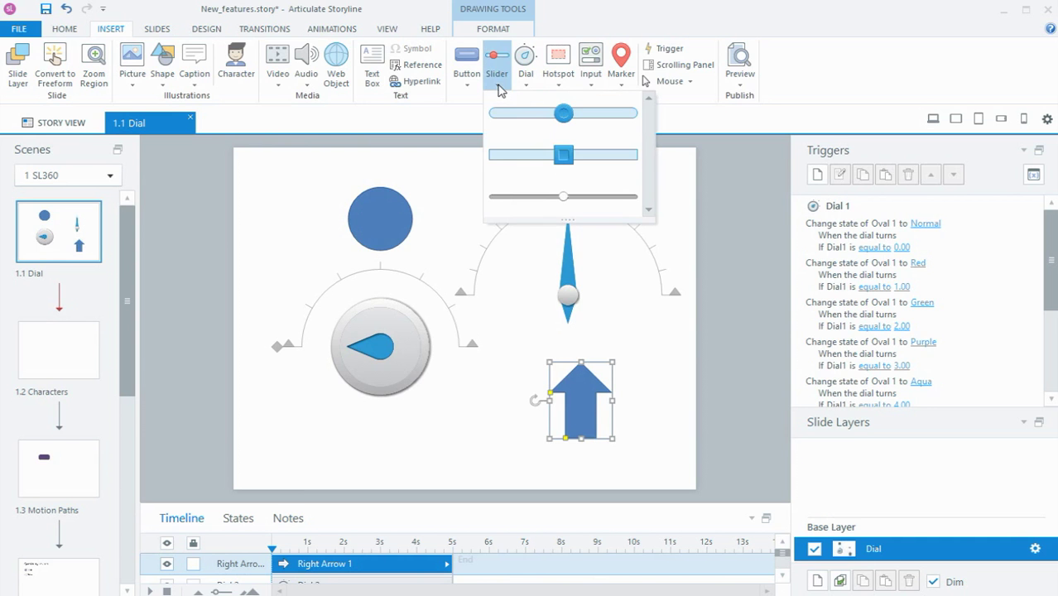
left_click(525, 83)
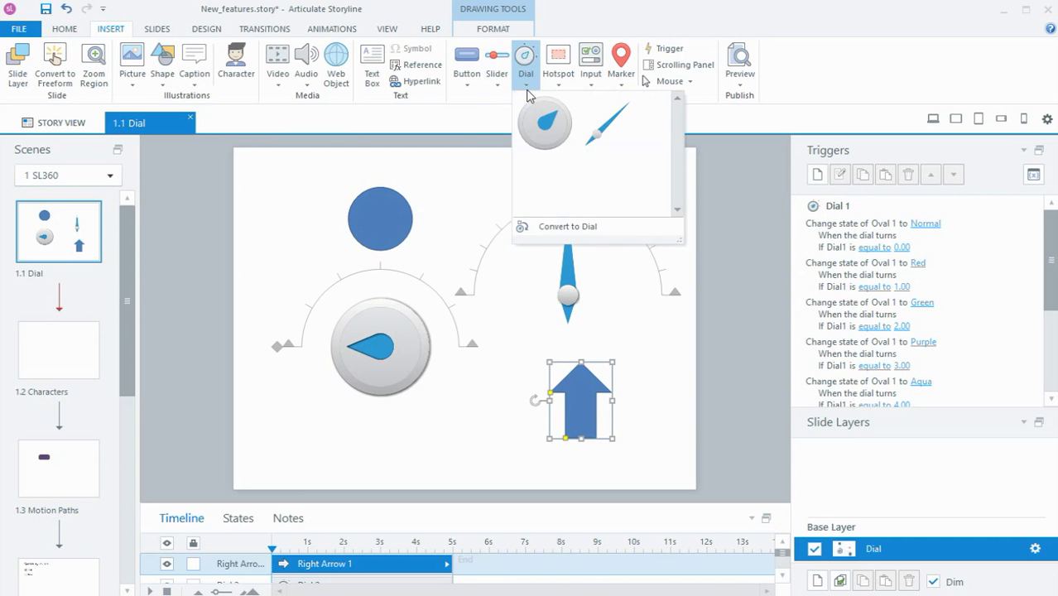
left_click(555, 227)
left_click(554, 228)
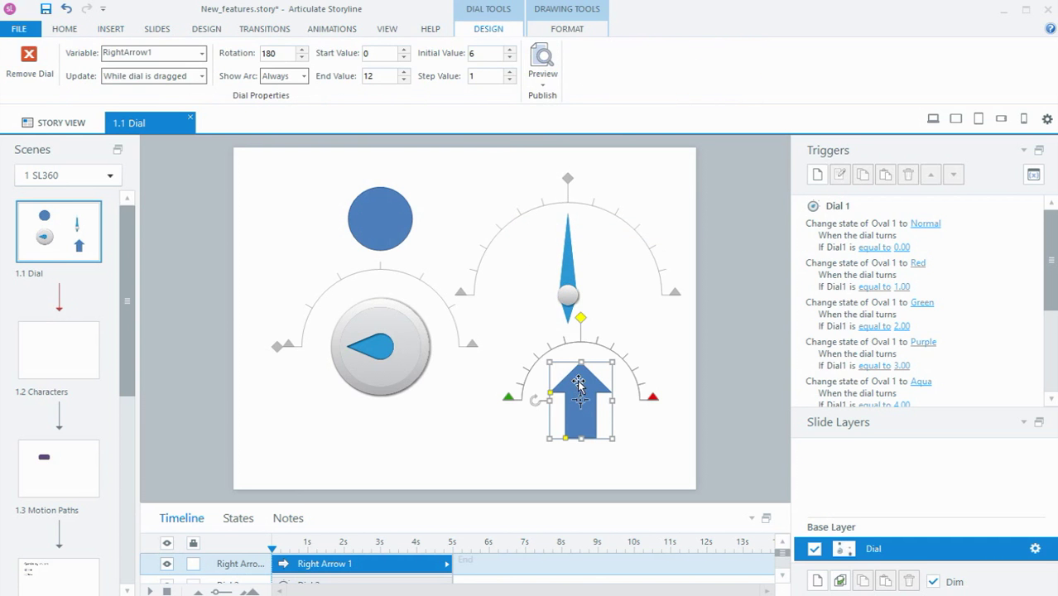
Preview only this slide, turn the arrow dial to test it, and close the preview.
left_click(543, 84)
left_click(555, 100)
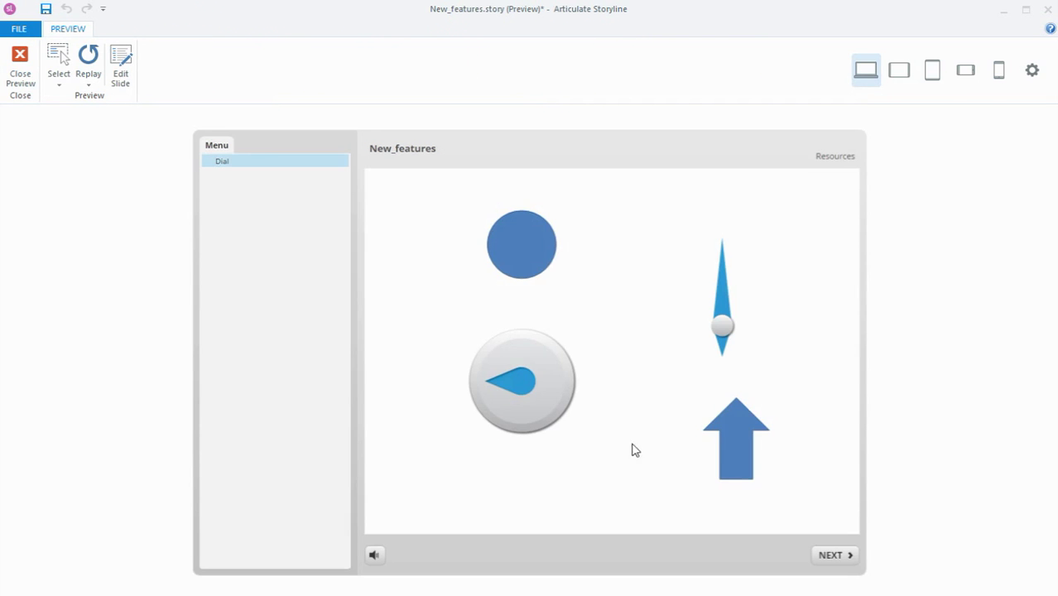
mouse_move(732, 428)
left_mouse_down()
mouse_move(694, 434)
mouse_move(762, 428)
mouse_move(714, 428)
mouse_move(728, 424)
left_mouse_up()
left_click(20, 56)
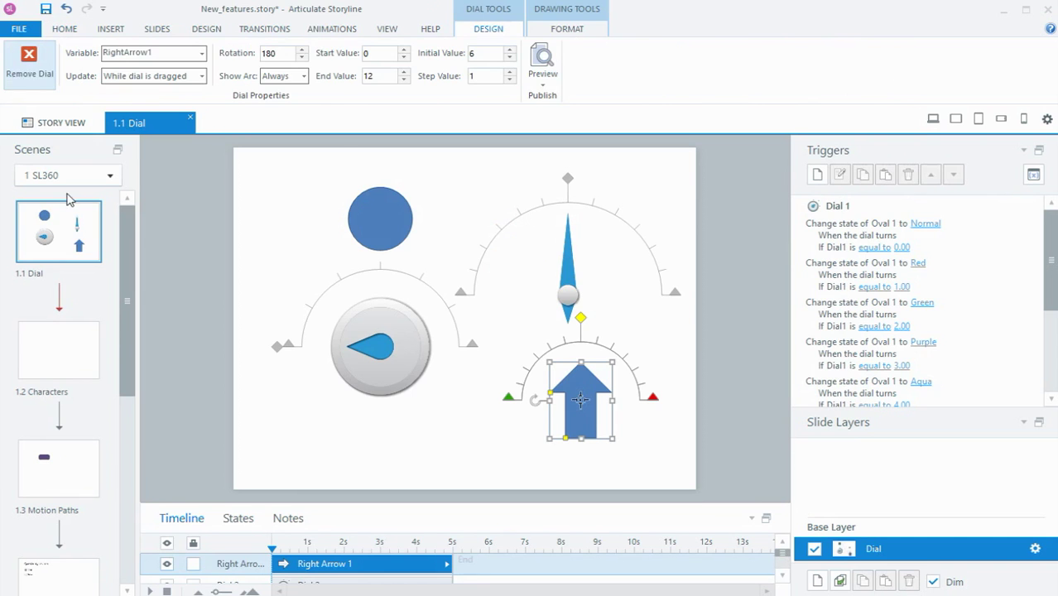
On the Characters slide, start inserting a character and choose the illustrated character Lily.
left_click(65, 364)
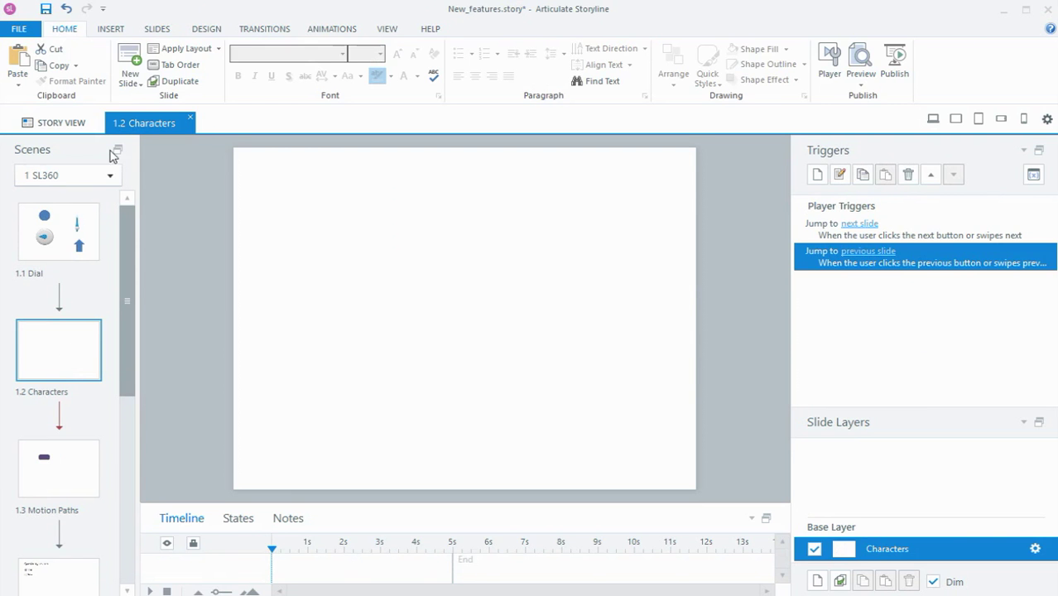
left_click(110, 30)
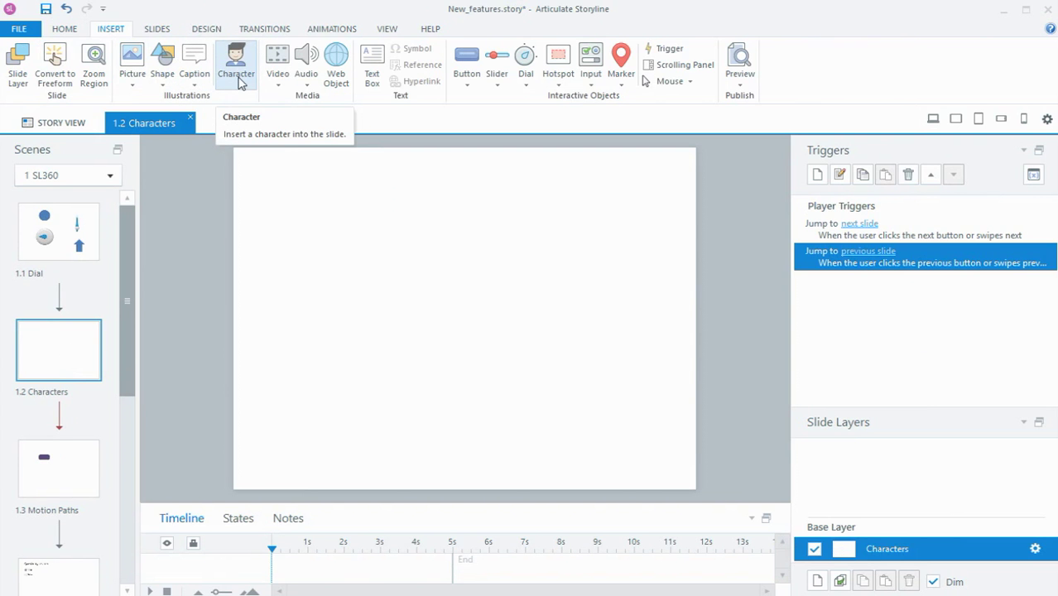
left_click(237, 76)
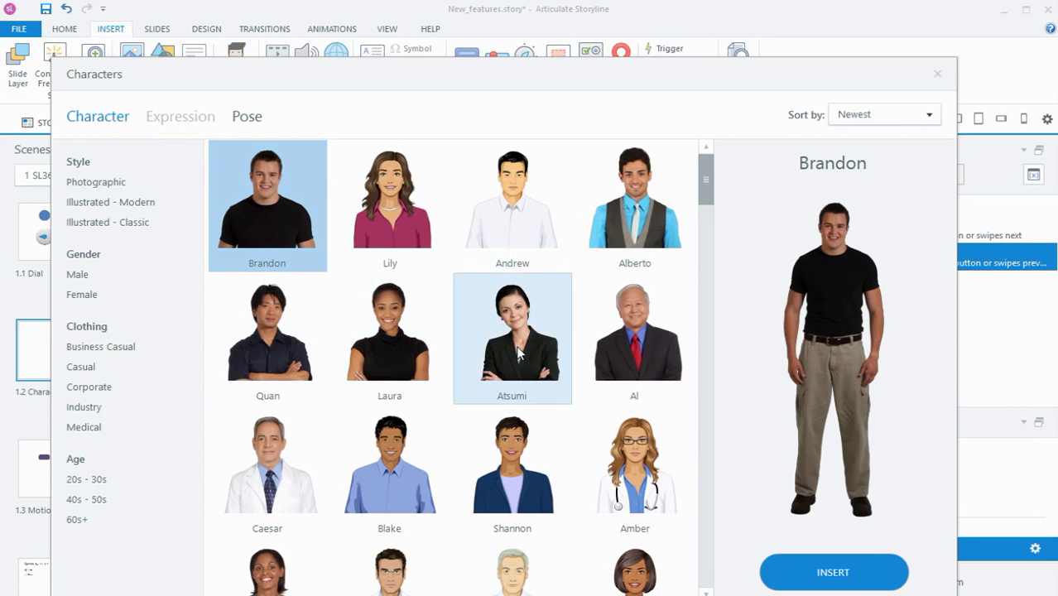
left_click(402, 232)
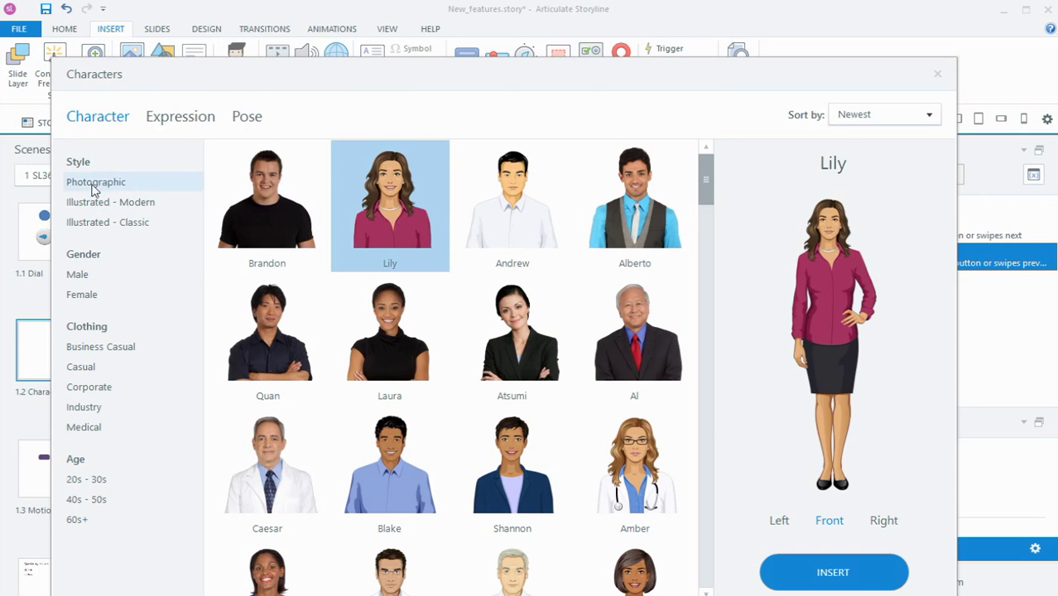
left_click(117, 285)
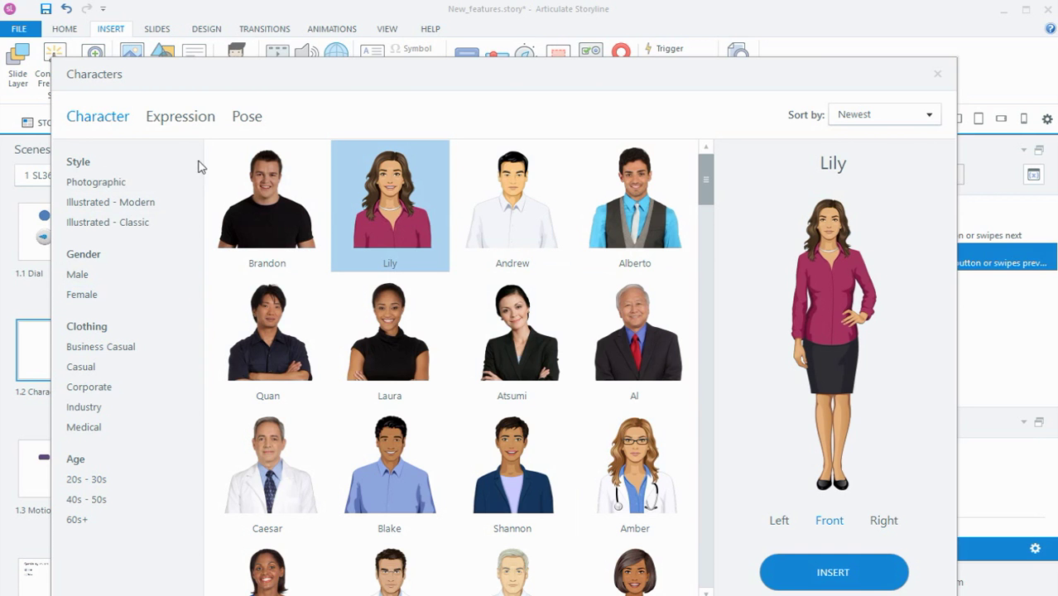
Give Lily the Talking expression and the pose with one hand on her hip and the other held out, and insert her.
left_click(186, 122)
left_click(384, 204)
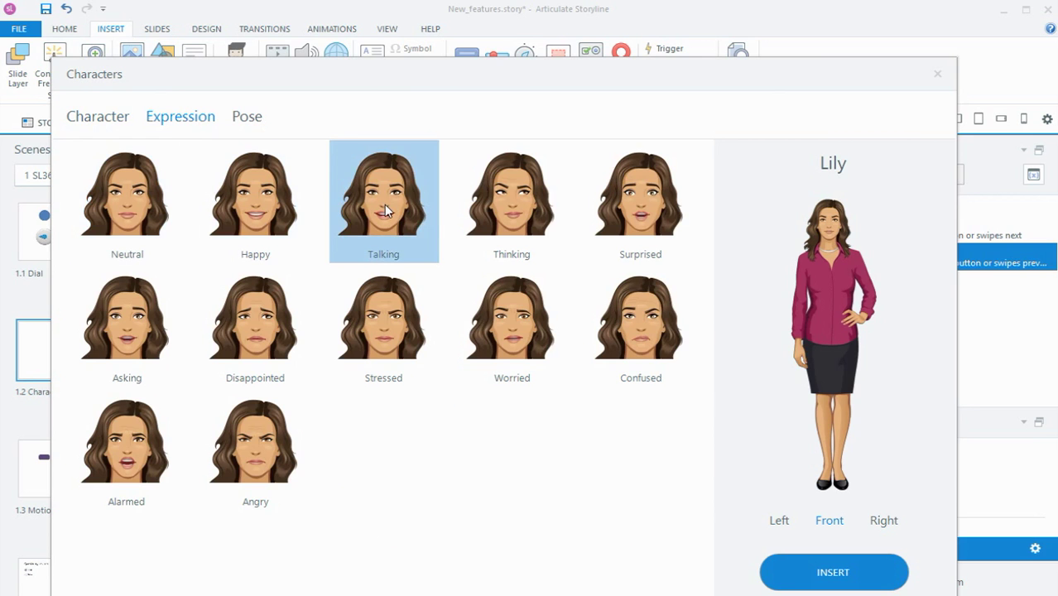
left_click(248, 118)
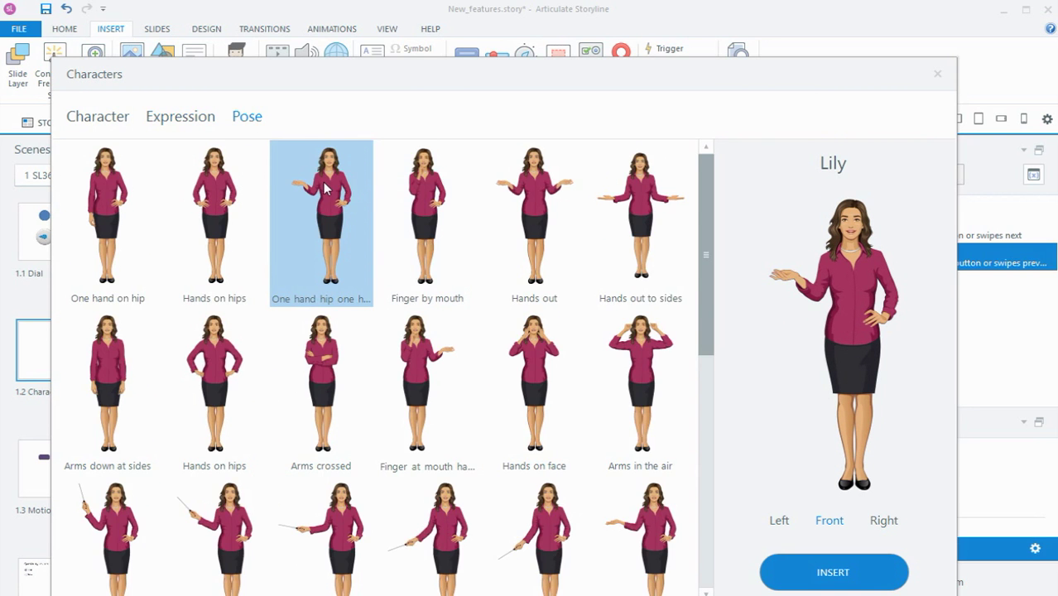
left_click(799, 570)
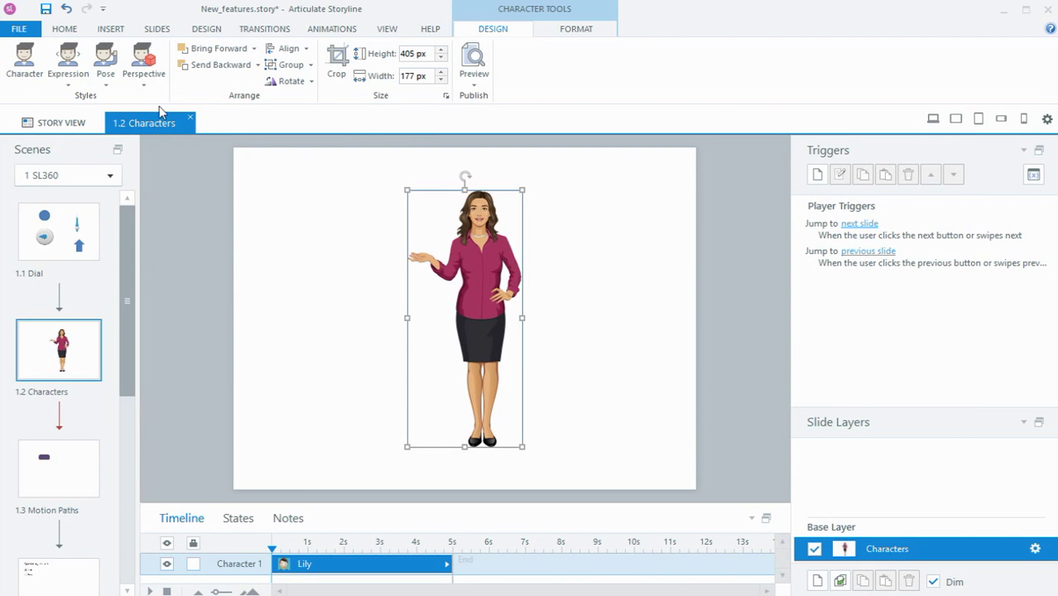
Insert the Welcome slide of the Vision template from the Content Library after the Characters slide.
left_click(157, 30)
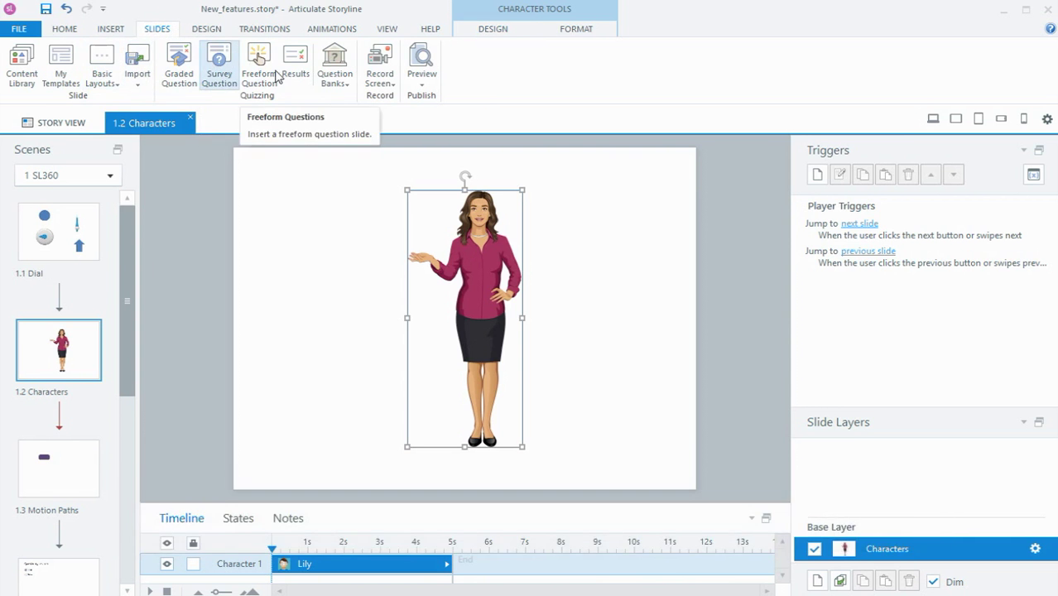
left_click(30, 63)
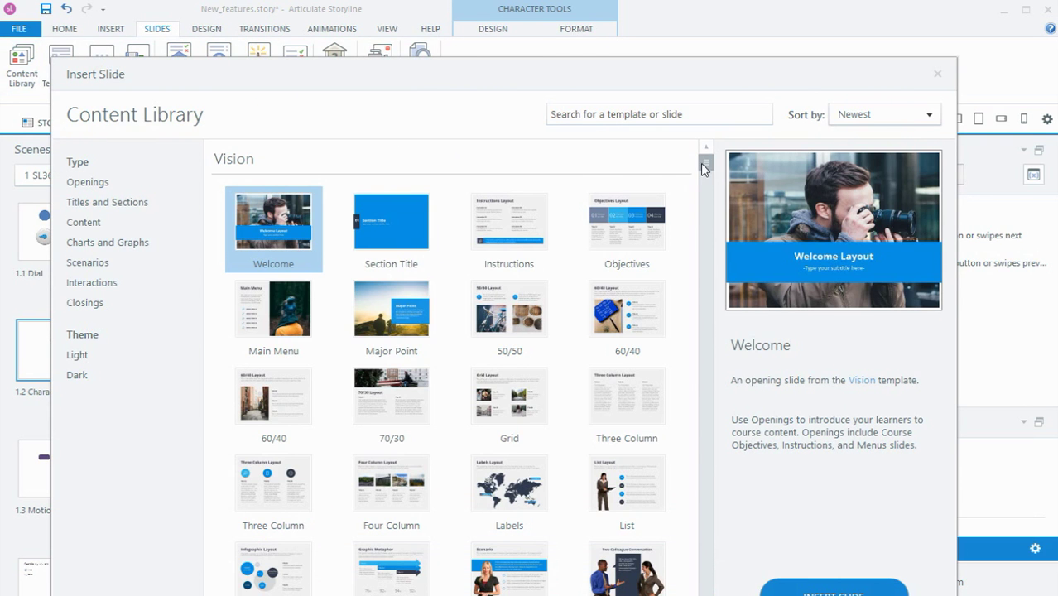
mouse_move(702, 162)
left_mouse_down()
mouse_move(703, 185)
mouse_move(702, 162)
left_mouse_up()
left_click(243, 230)
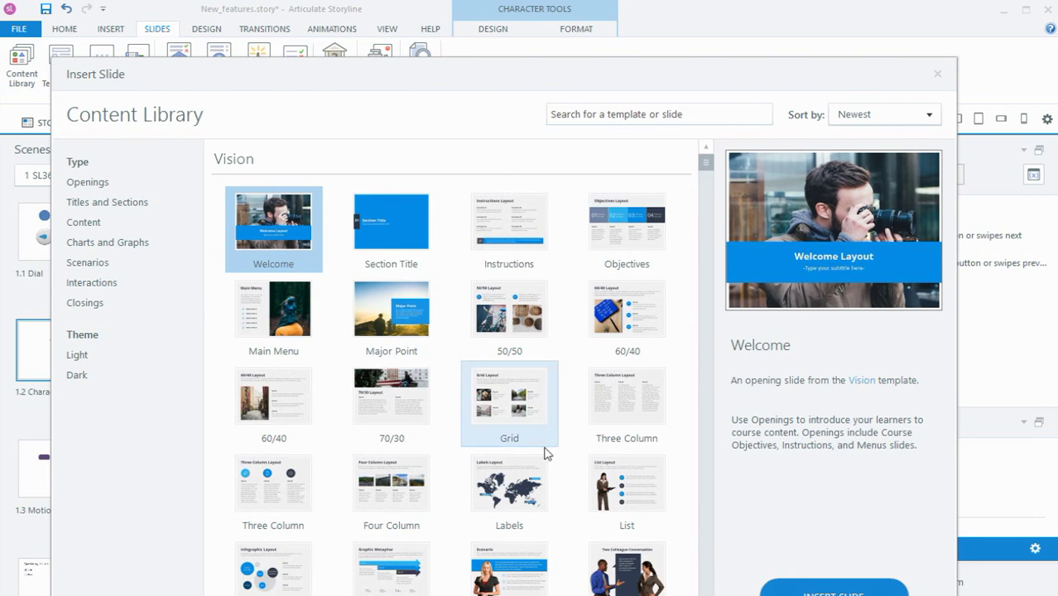
left_click(783, 586)
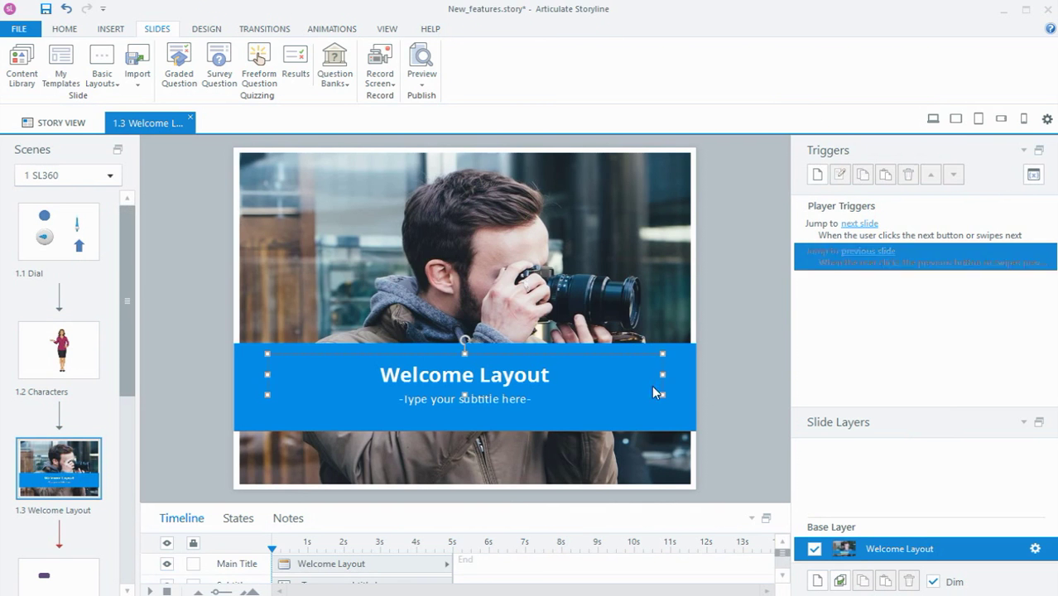
Inspect the title, the subtitle and the blue backing rectangle on the Welcome Layout slide by selecting each in turn.
left_click(654, 392)
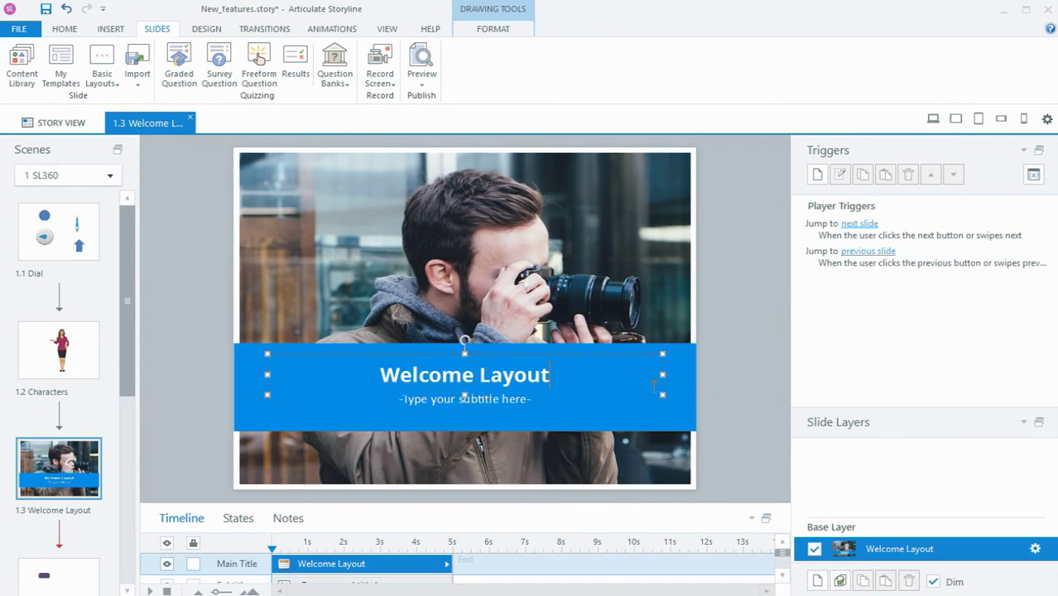
left_click(579, 408)
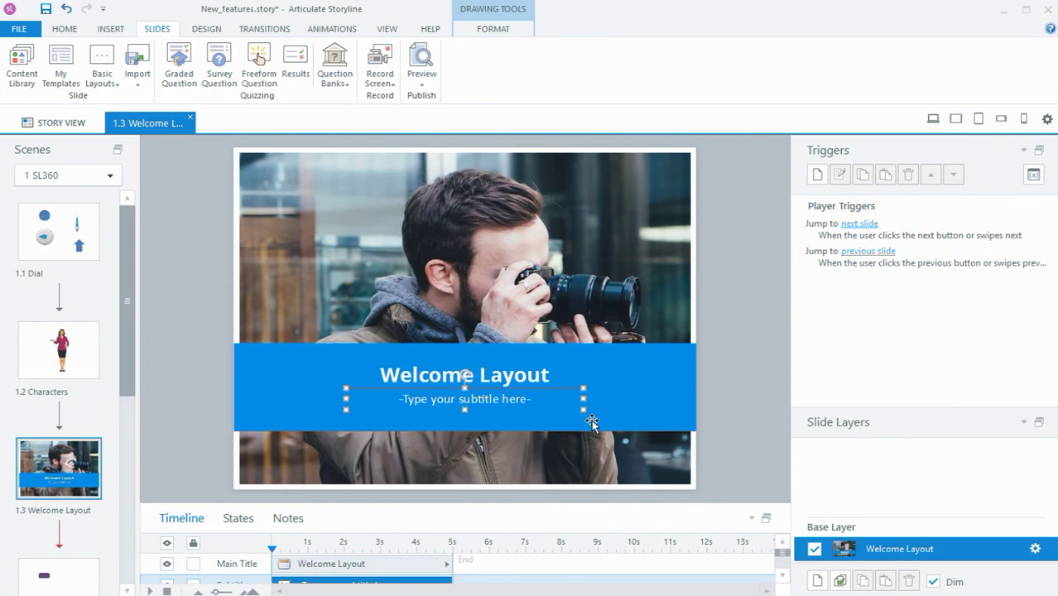
left_click(604, 428)
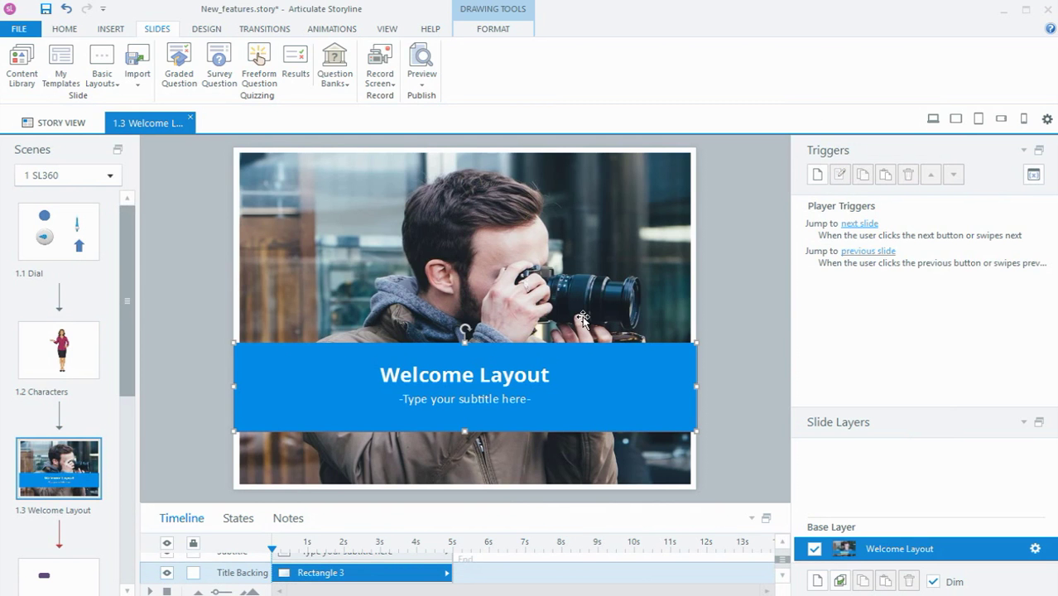
On the Motion Paths slide, show the purple rectangle's curved motion path and inspect the path's name.
left_click_drag(129, 273, 126, 367)
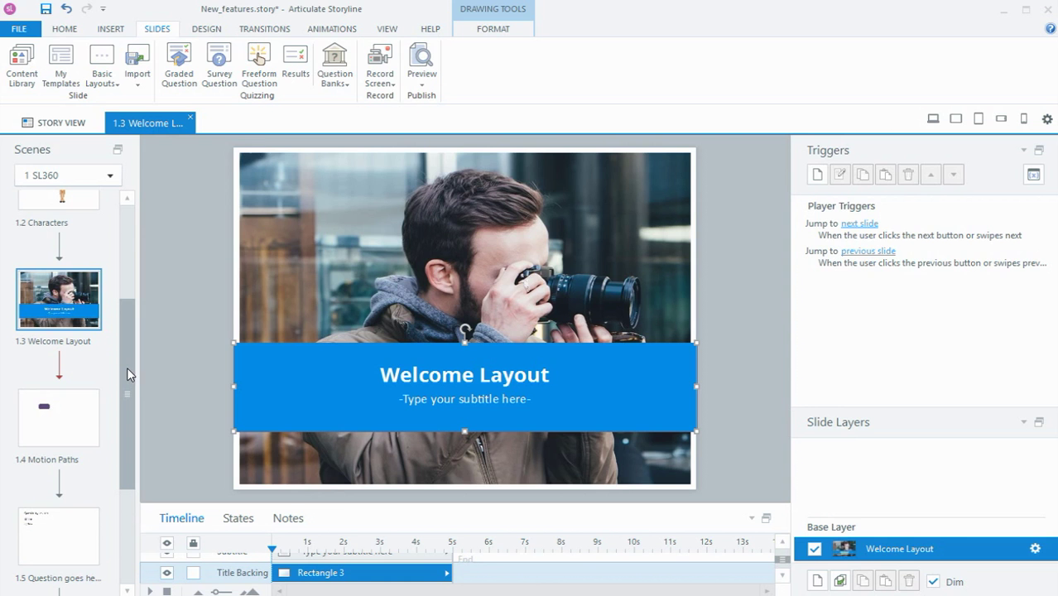
left_click(89, 419)
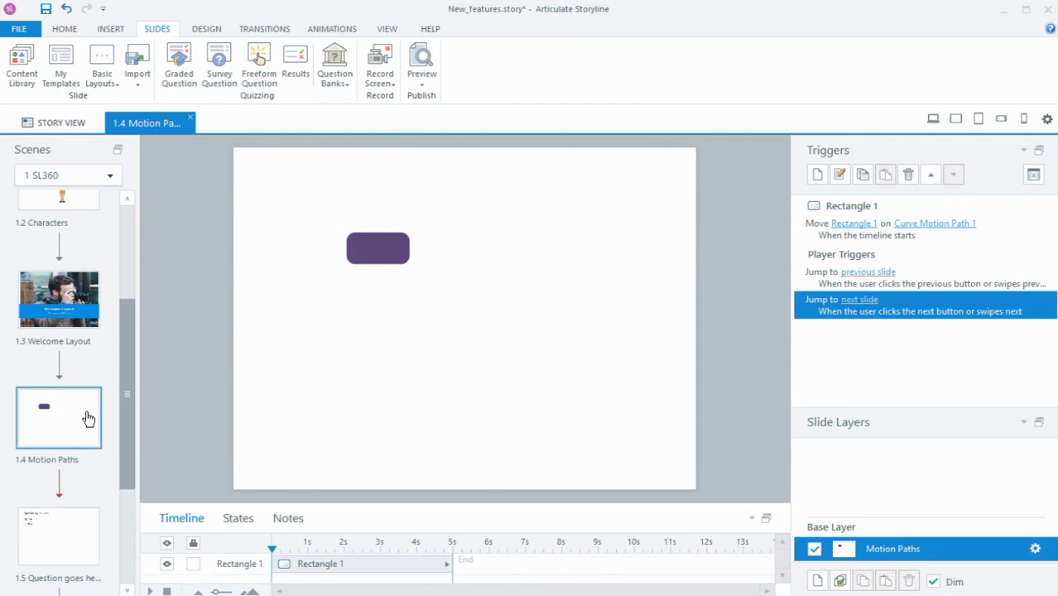
left_click(370, 258)
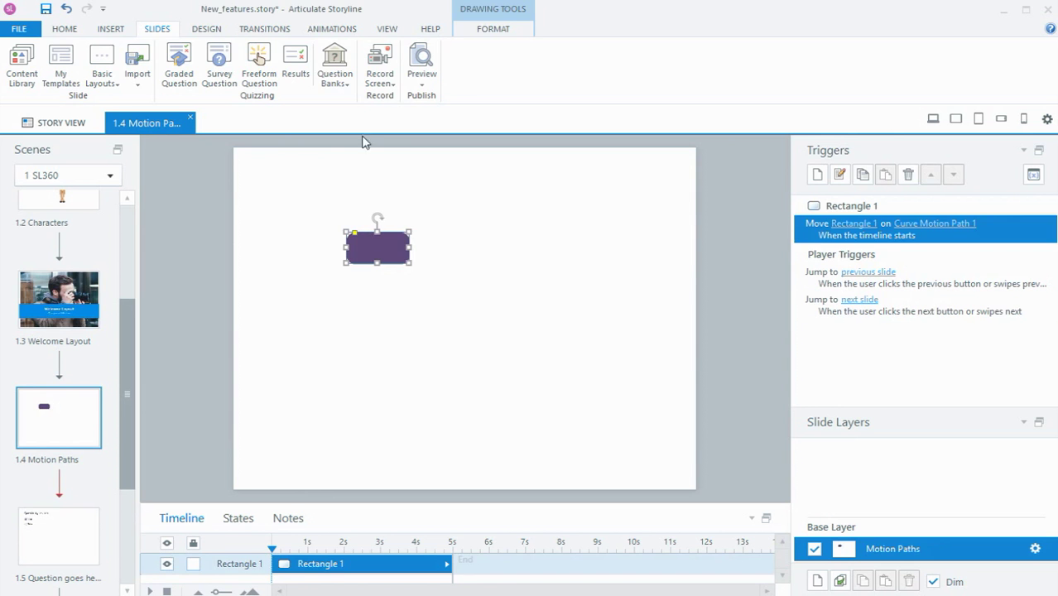
left_click(342, 32)
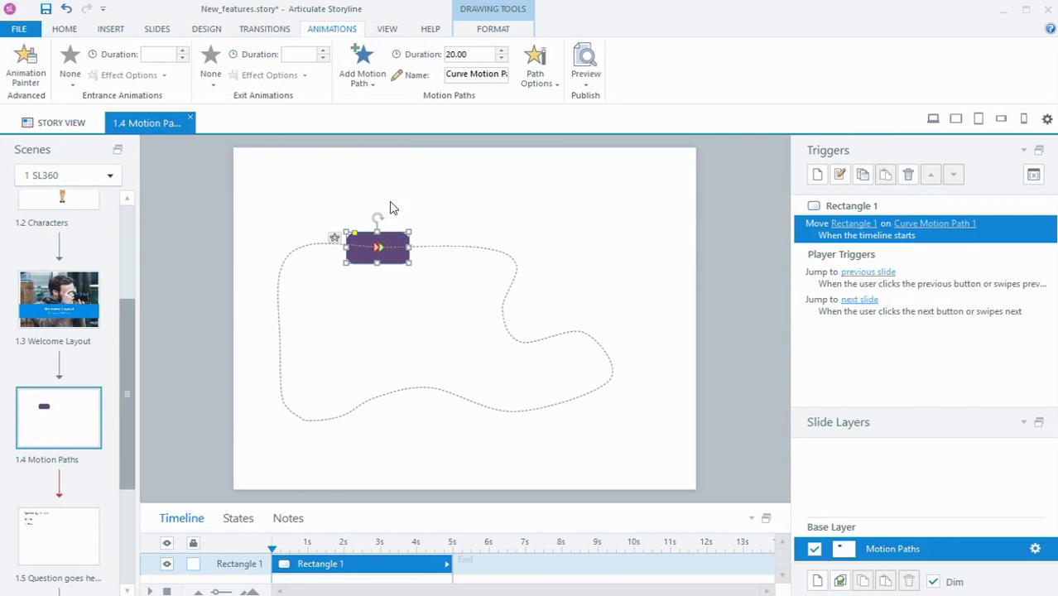
left_click(466, 76)
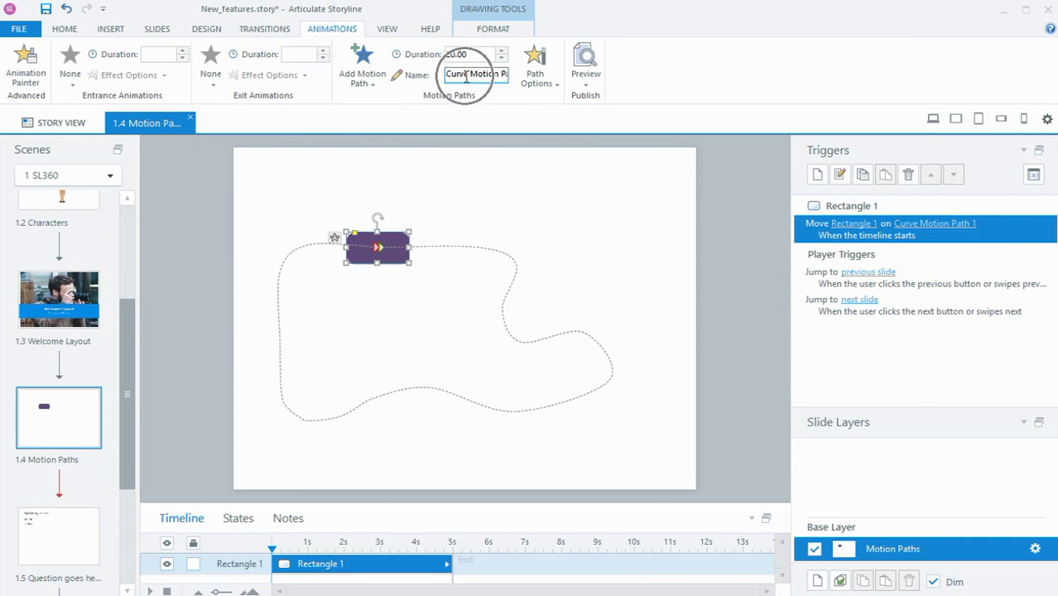
Preview only the Motion Paths slide to watch the rectangle follow its path, and close the preview.
left_click(584, 86)
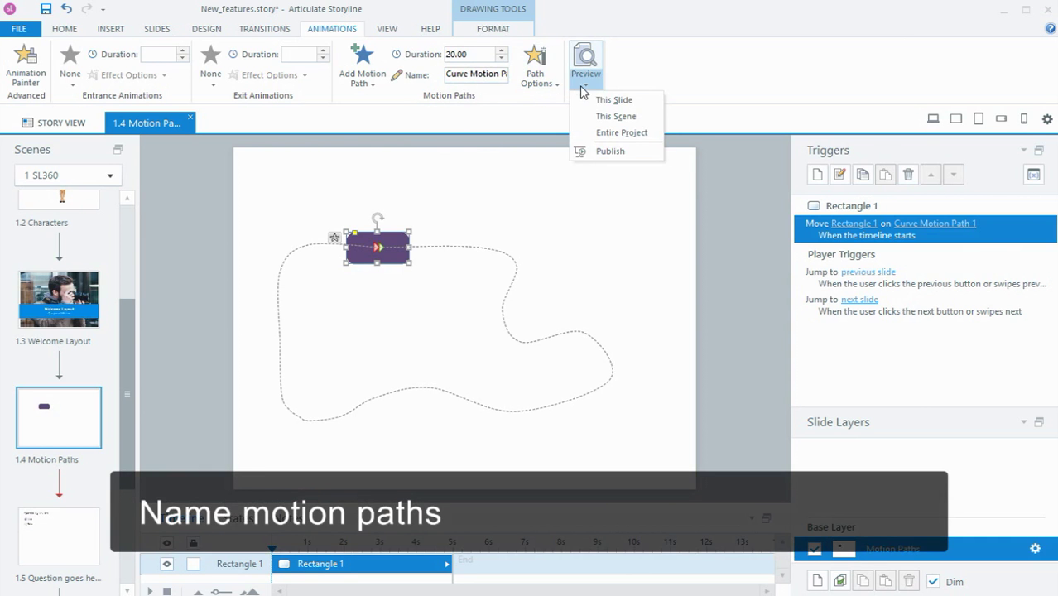
left_click(584, 101)
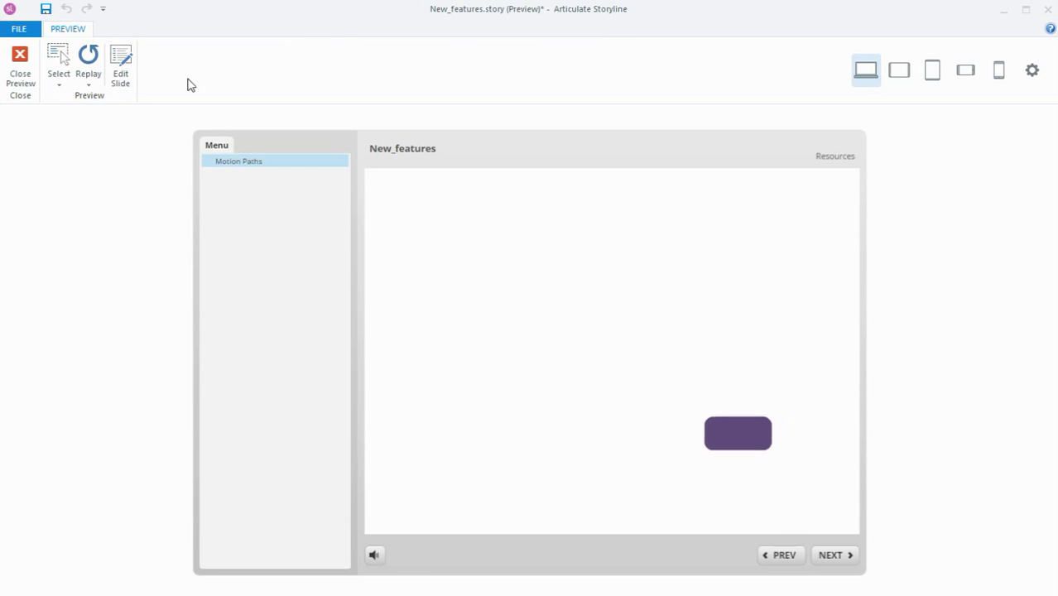
left_click(20, 58)
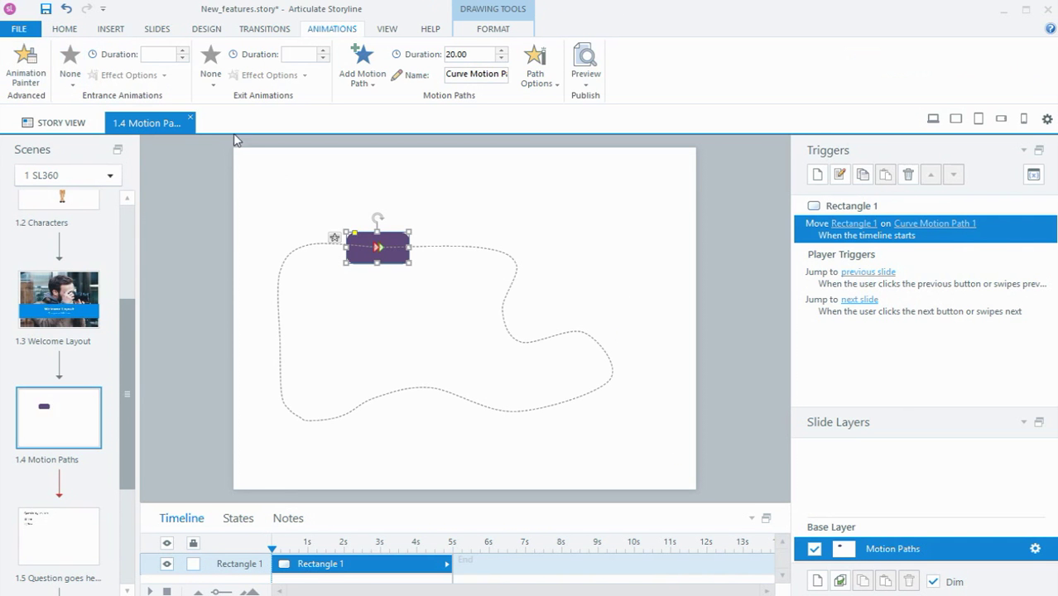
Orient the purple rectangle to its motion path, and check its rotation in a preview of only this slide.
left_click(538, 91)
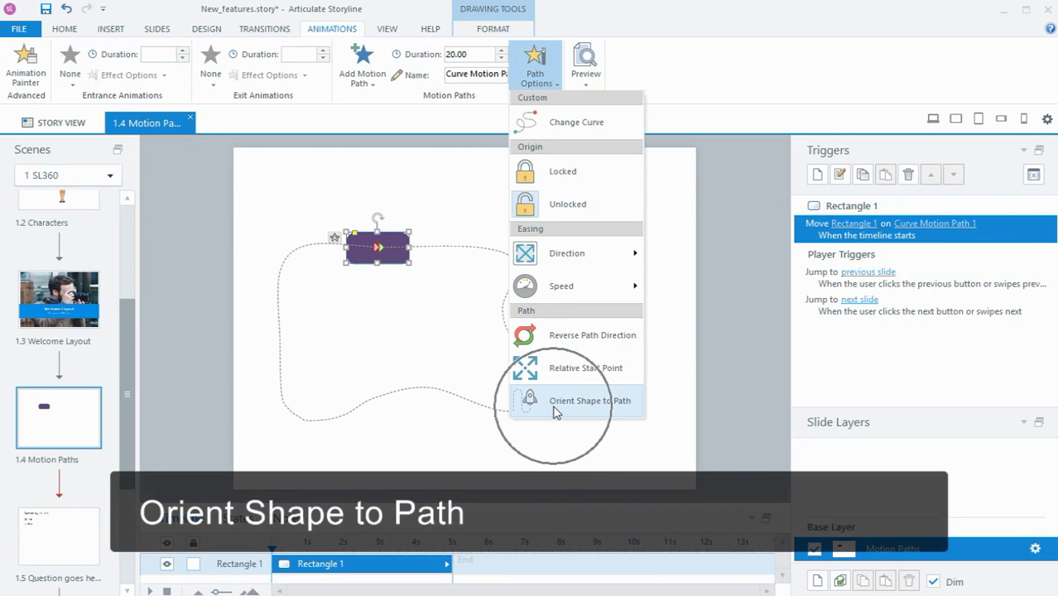
left_click(557, 406)
left_click(587, 86)
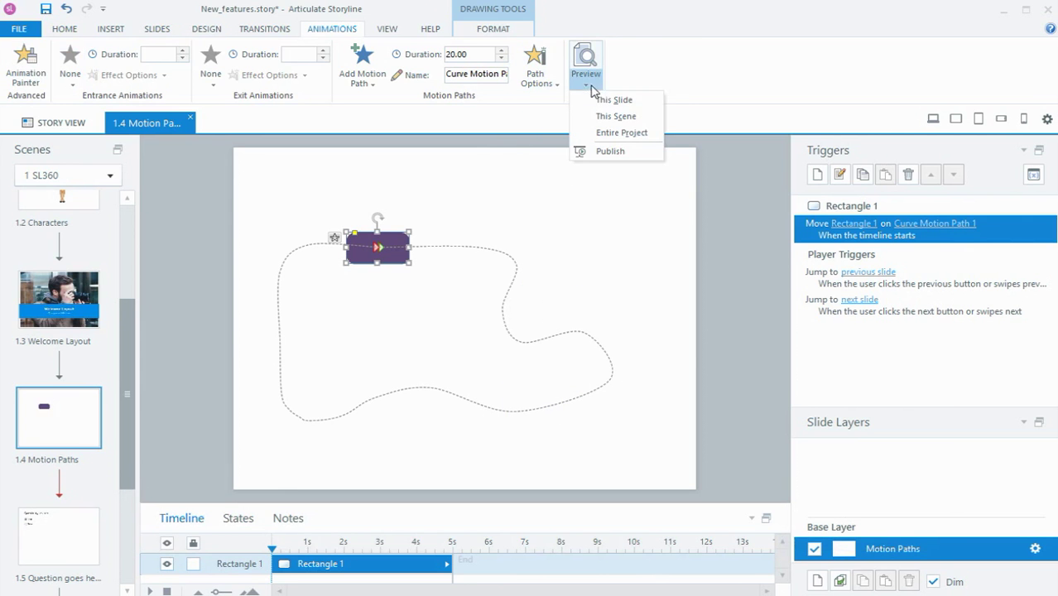
left_click(599, 100)
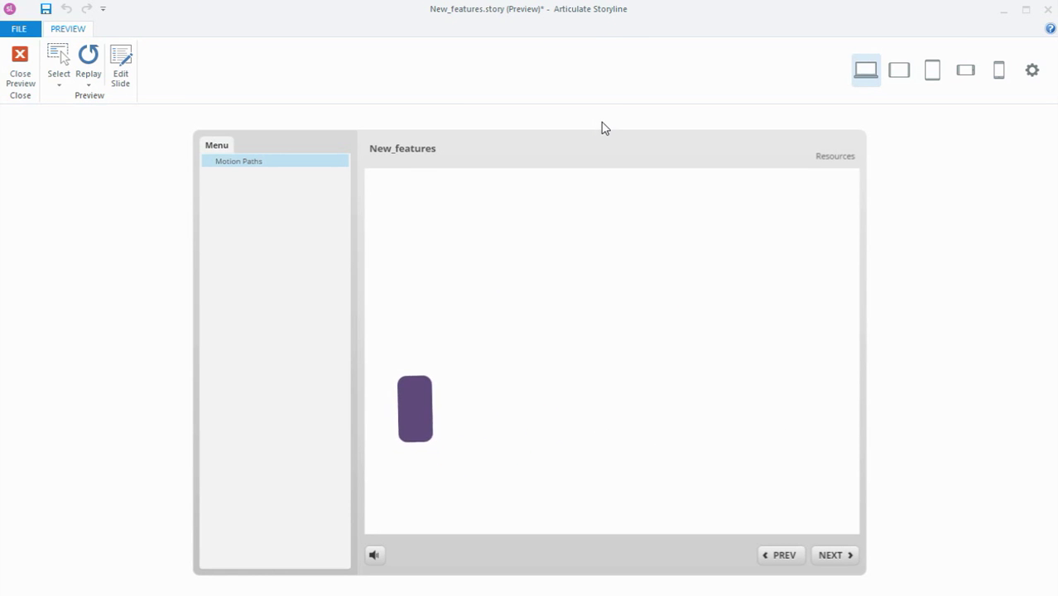
left_click(22, 55)
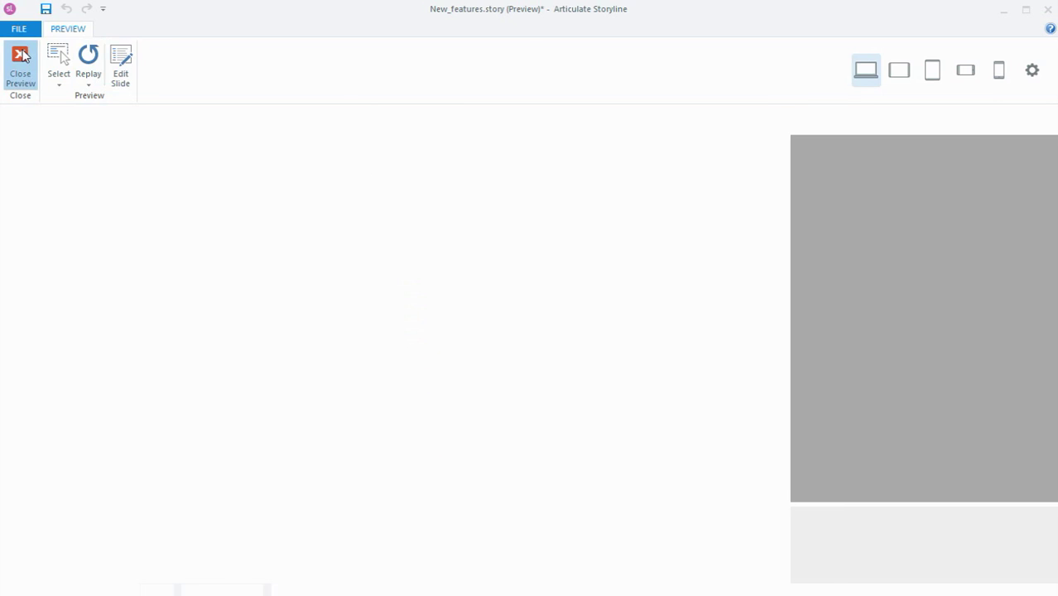
Go to the true/false question slide and examine its Correct feedback layer and Feedback Master setting.
left_click_drag(127, 364, 123, 454)
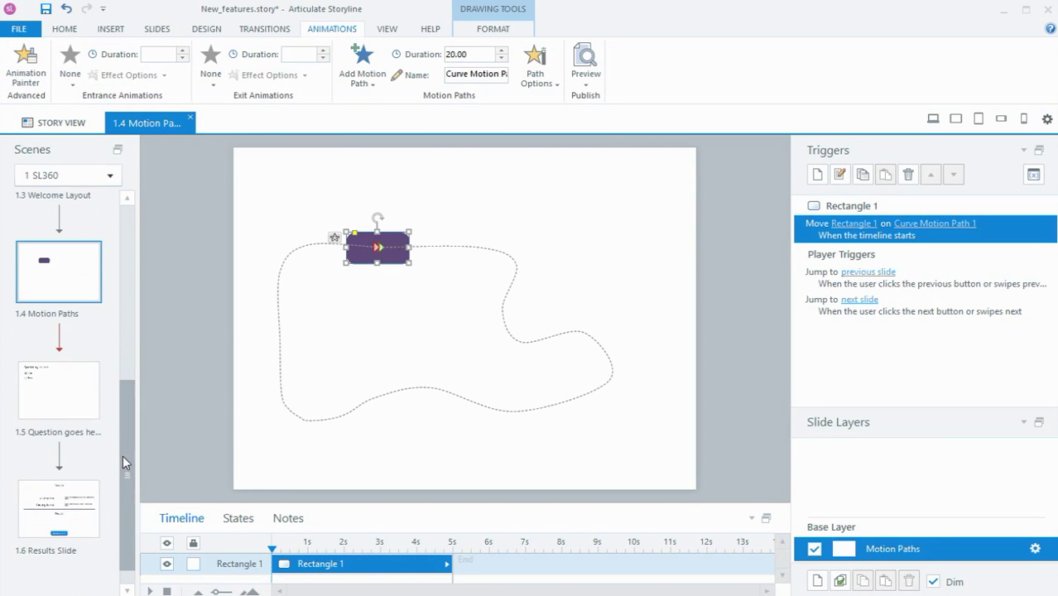
left_click(82, 401)
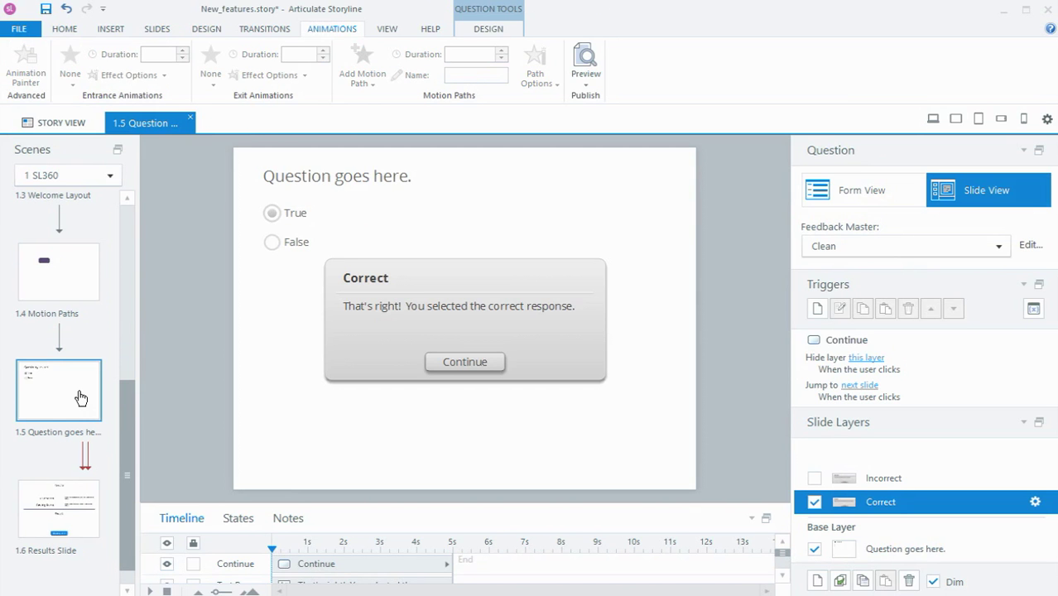
left_click(80, 399)
left_click(931, 507)
left_click(937, 254)
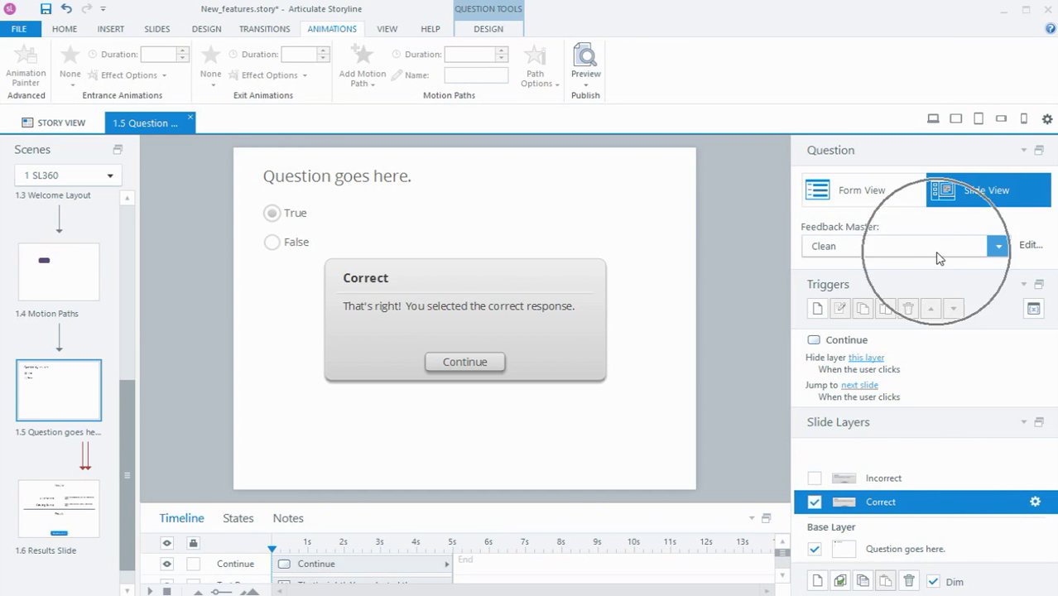
Open the question's feedback master for viewing, close the master view, and look at the available feedback masters.
left_click(1029, 251)
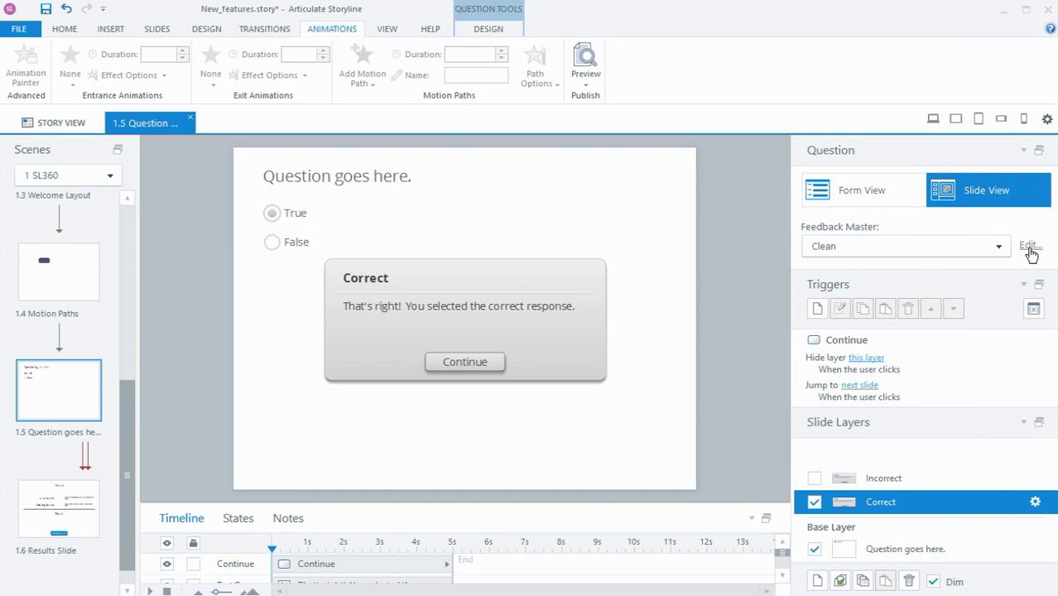
left_click(1029, 251)
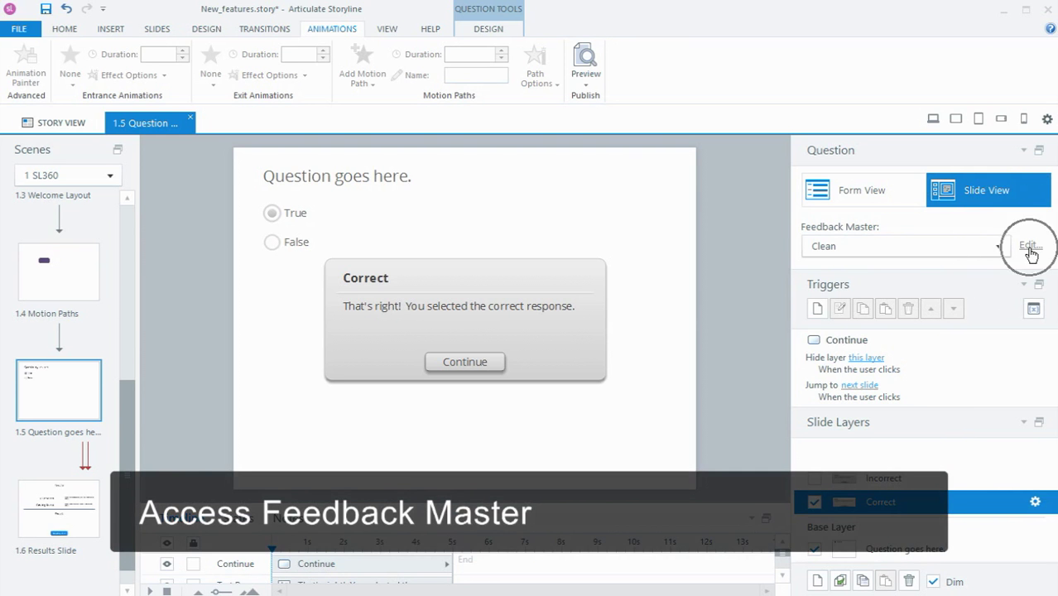
left_click(386, 28)
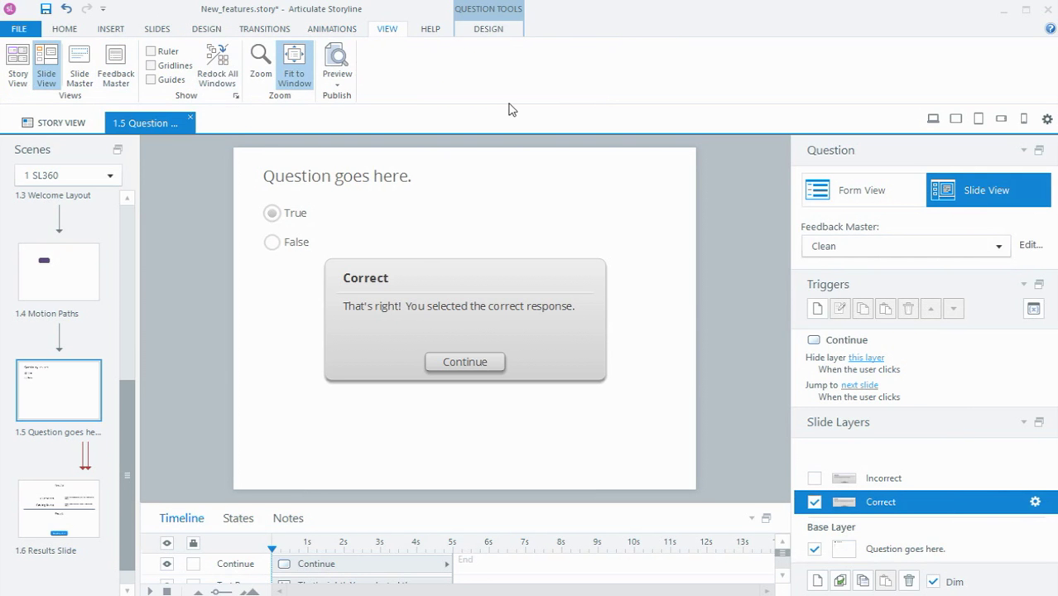
left_click(1030, 245)
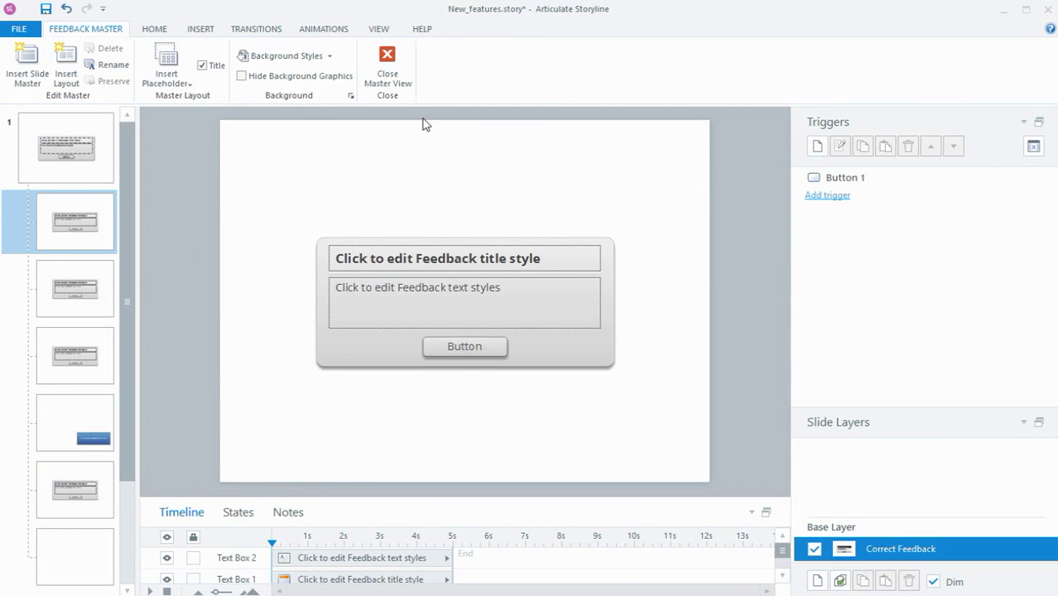
left_click(393, 63)
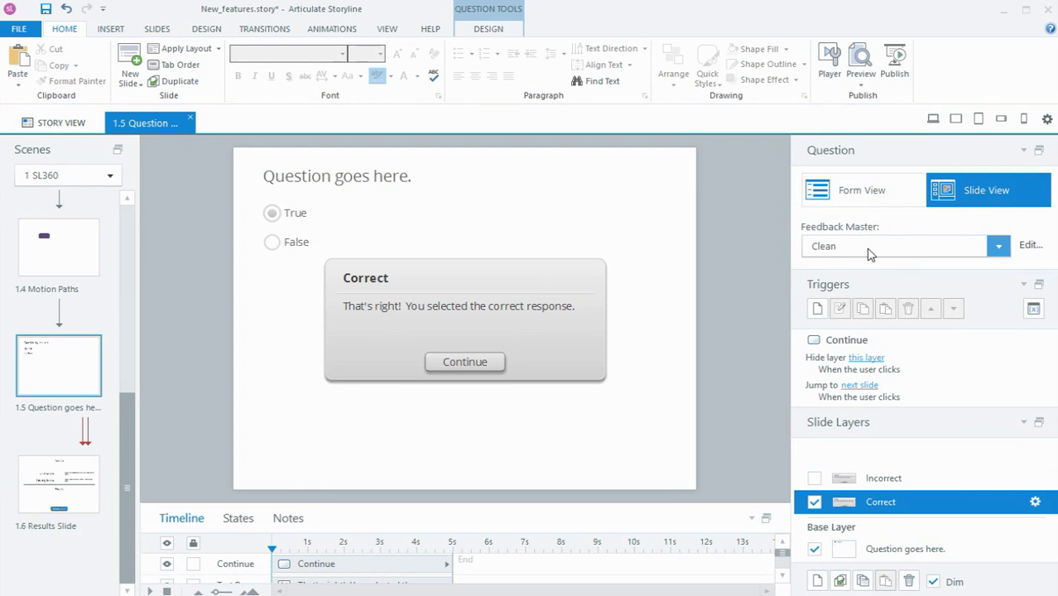
left_click(869, 246)
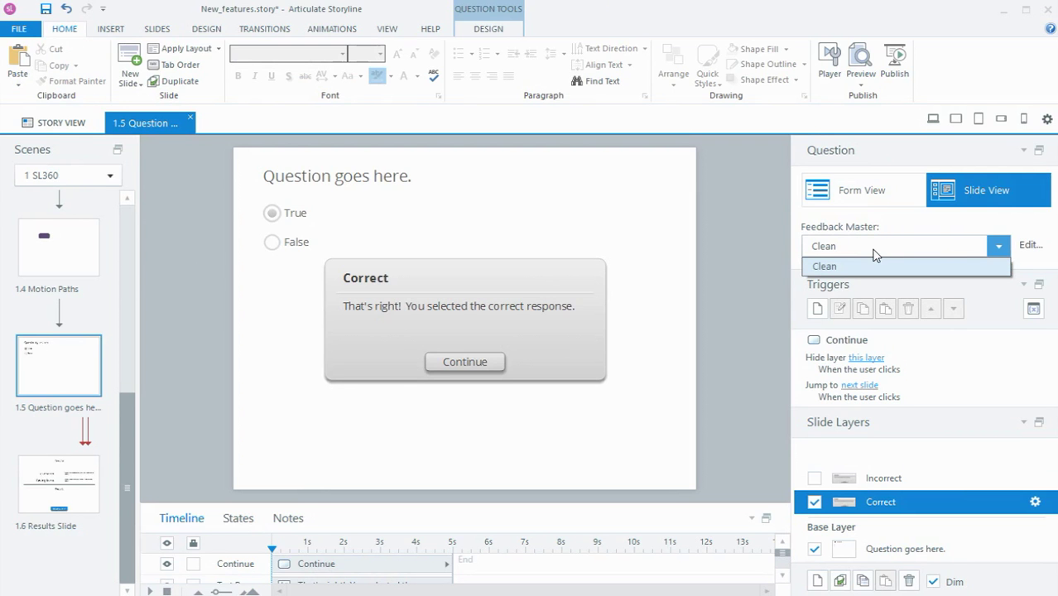
Go to the Results Slide, review its result slide properties, and accept them as they are.
left_click(76, 477)
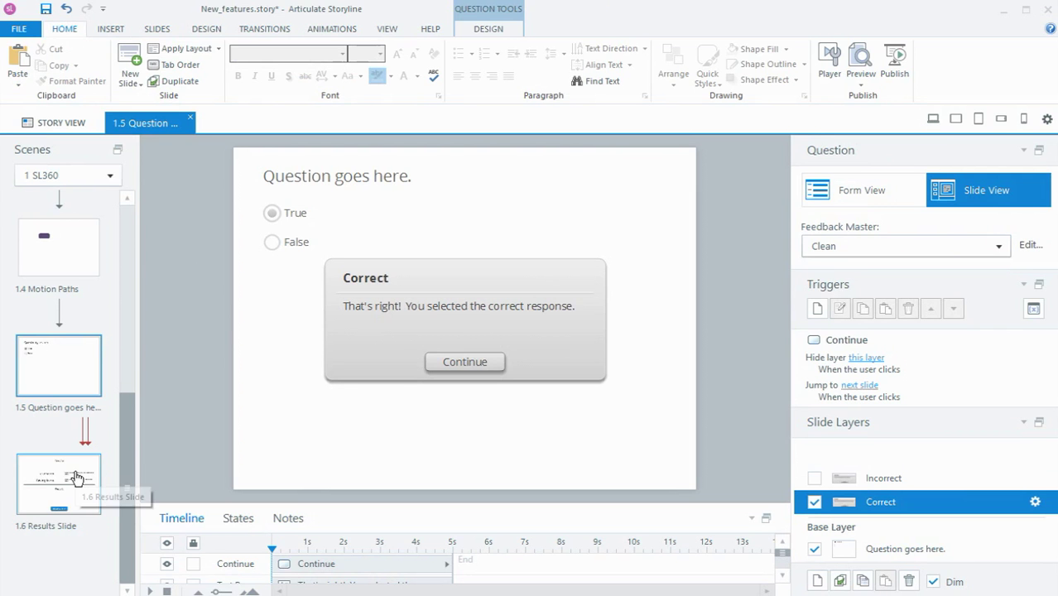
left_click(75, 478)
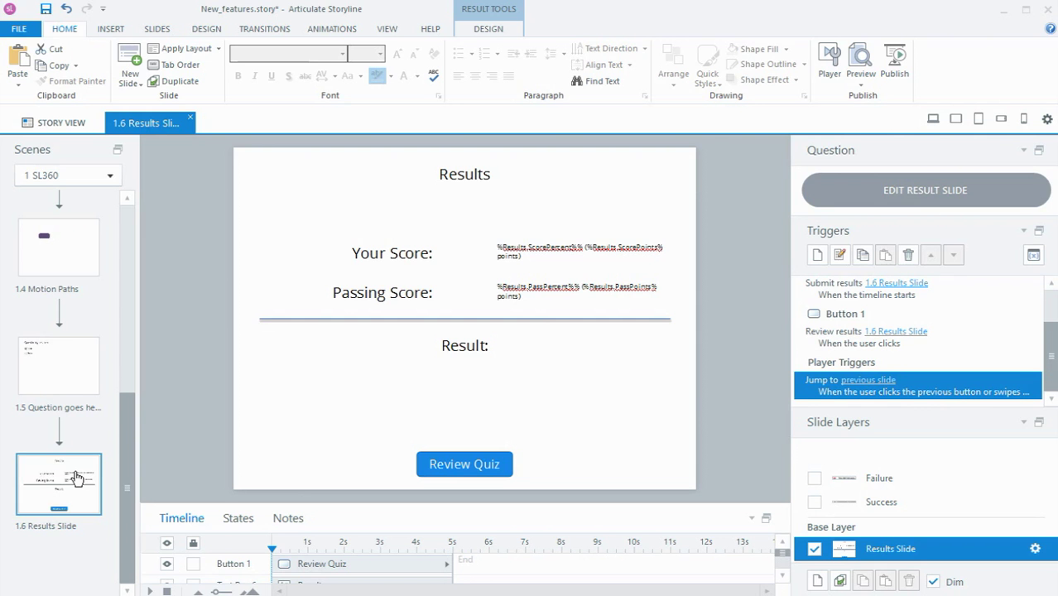
left_click(828, 189)
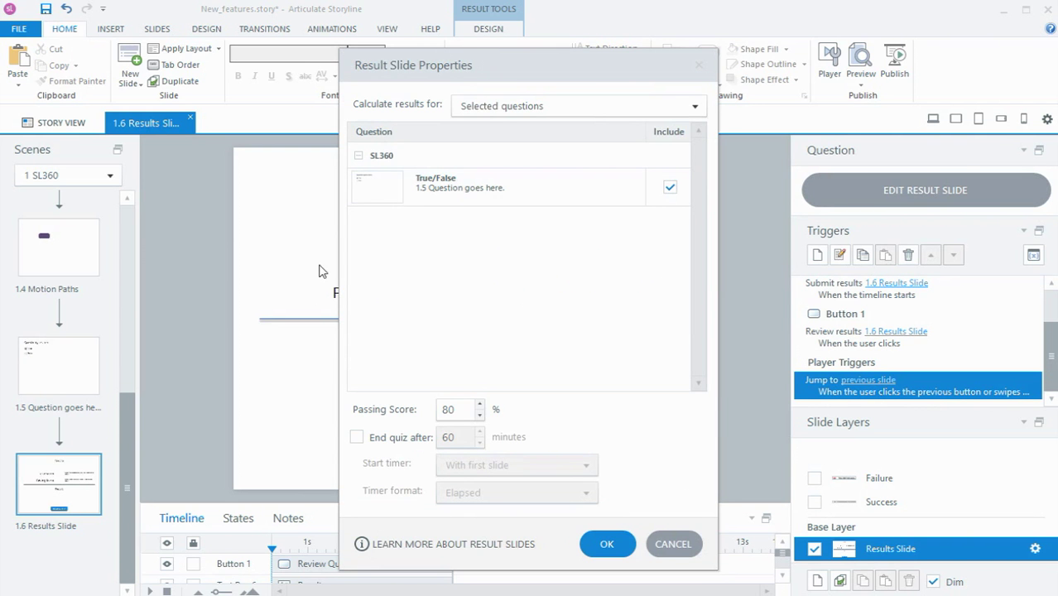
left_click(504, 229)
left_click(608, 543)
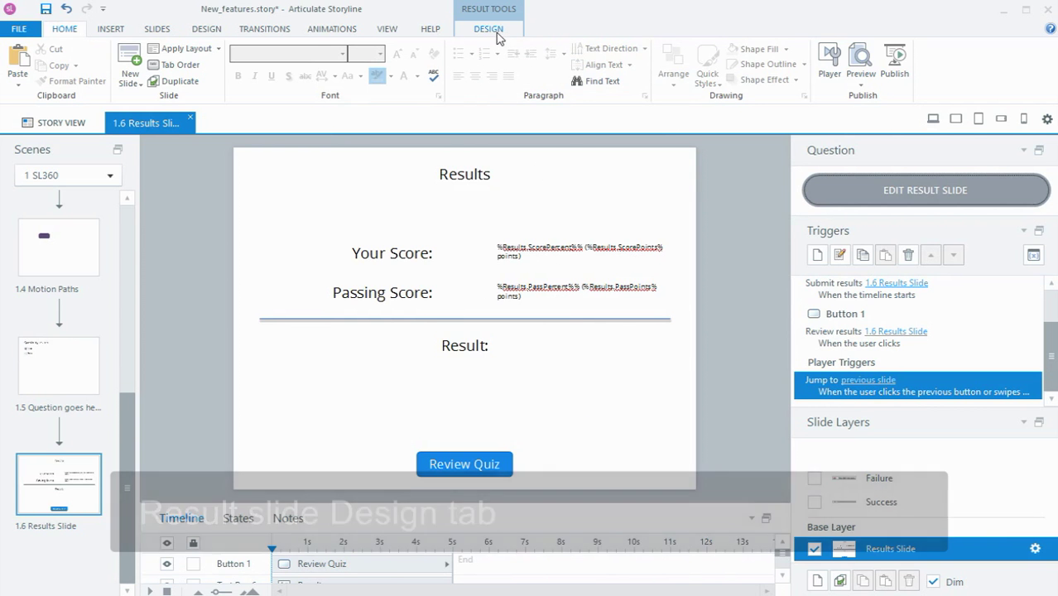
Review the Results Slide's result design options and its slide properties, including the swipe settings.
left_click(498, 38)
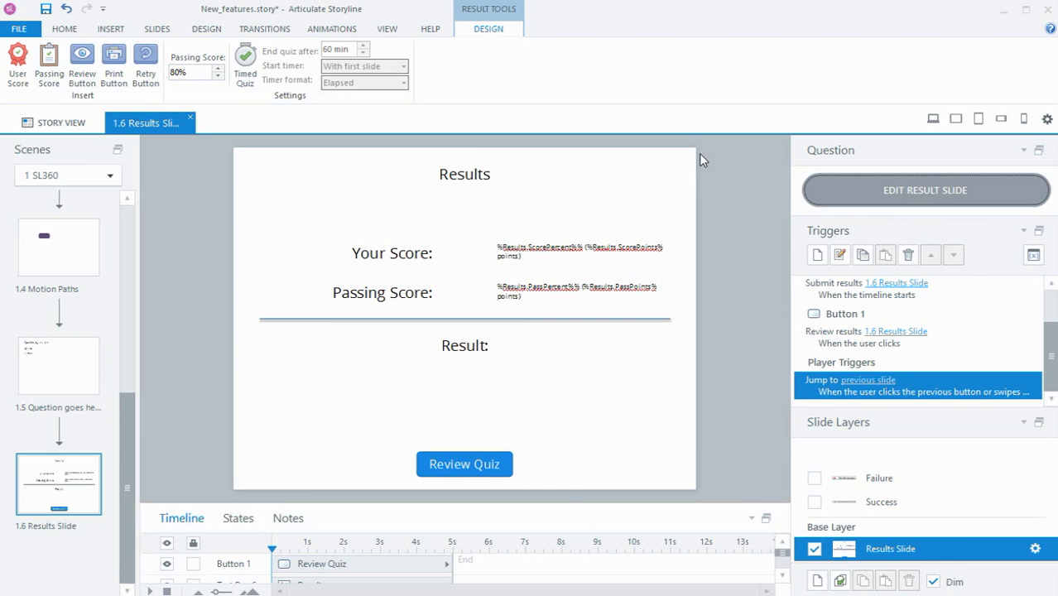
left_click(1034, 550)
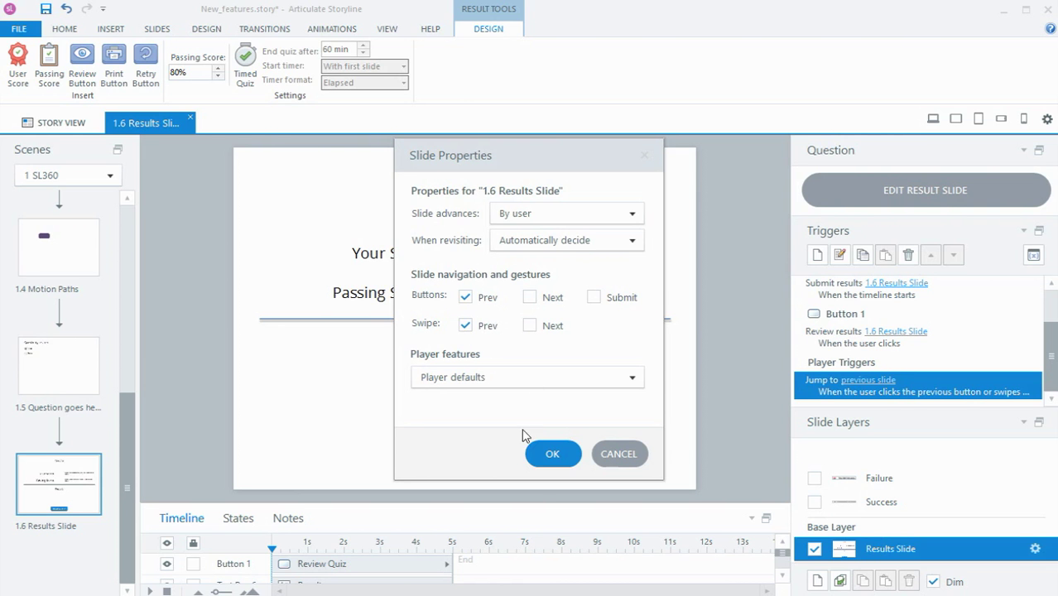
left_click(537, 456)
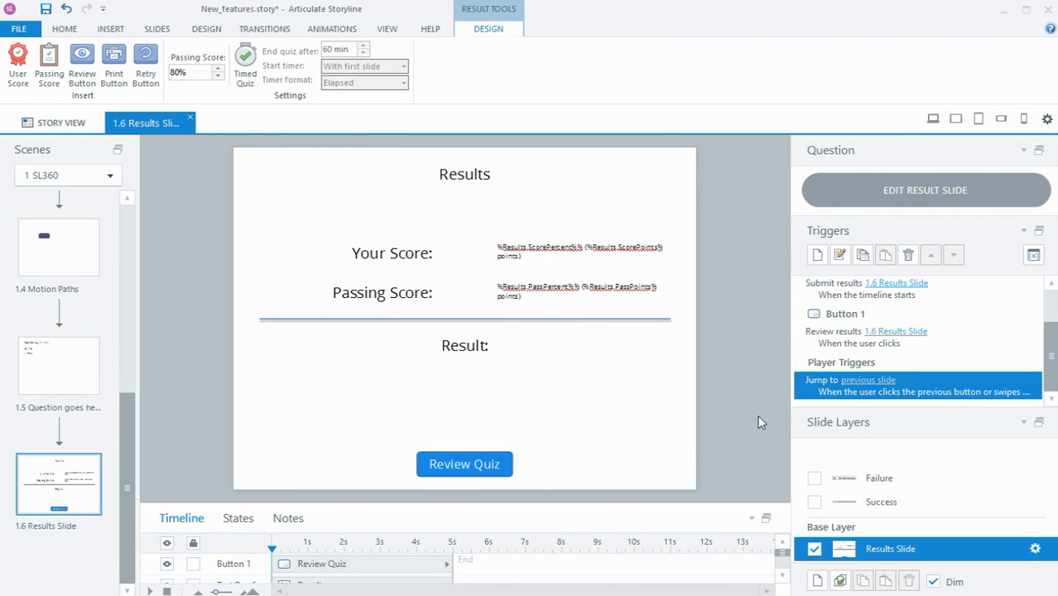
Examine the Results Slide's player trigger that jumps to the previous slide by button or swipe.
left_click(914, 401)
left_click(946, 397)
left_click(950, 399)
left_click(995, 398)
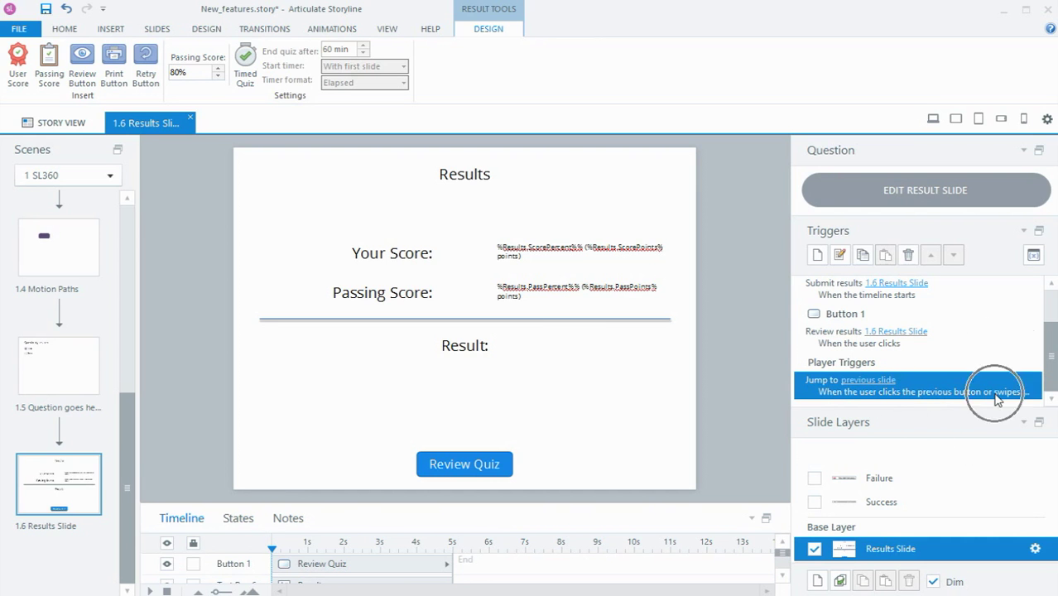
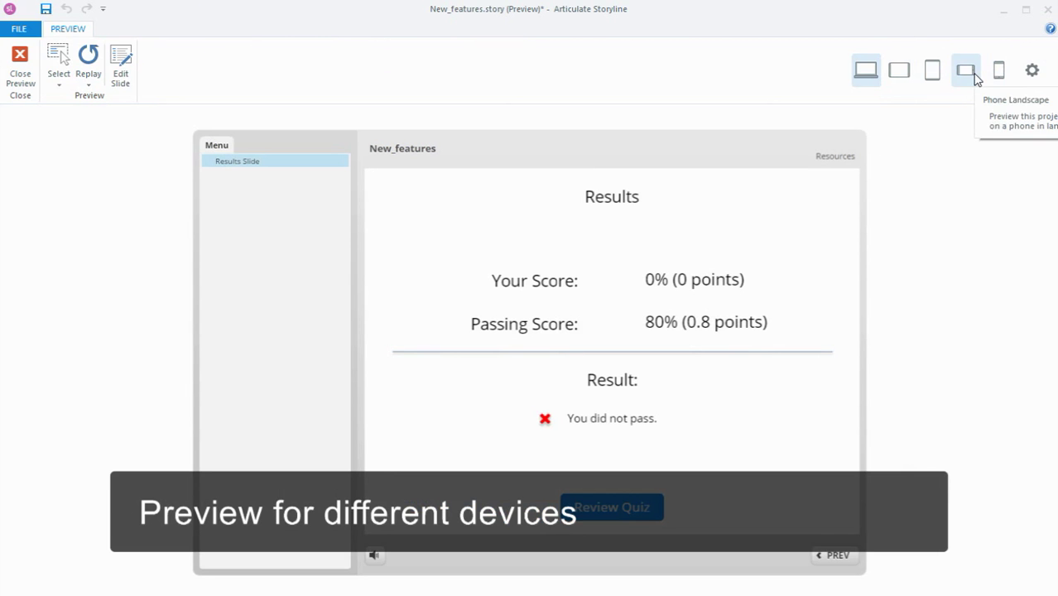
Preview the Results Slide in tablet landscape, try its back arrow, and open and close the responsive player's menu.
left_click(905, 72)
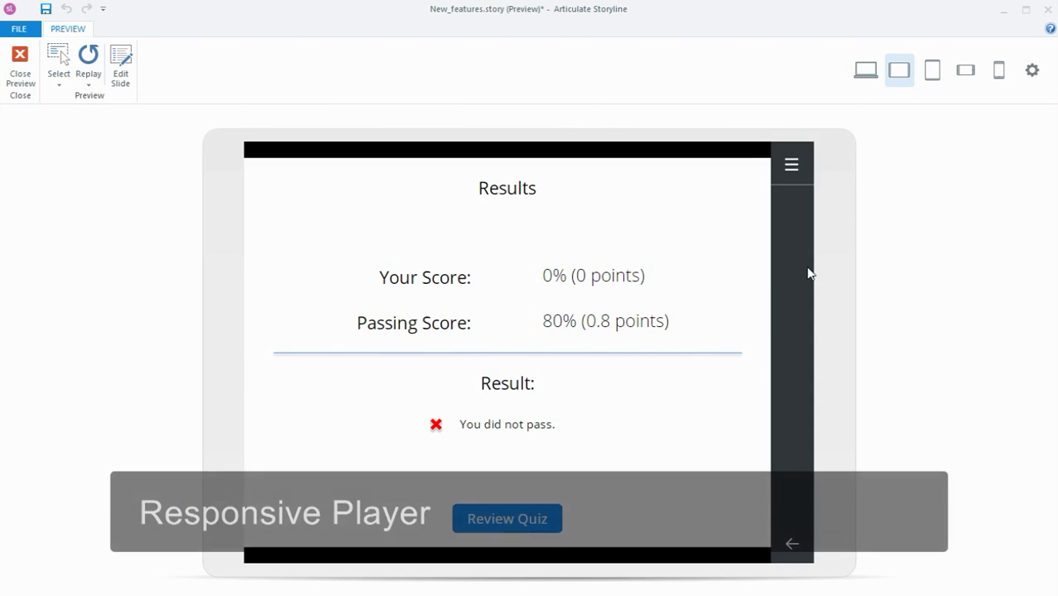
left_click(791, 546)
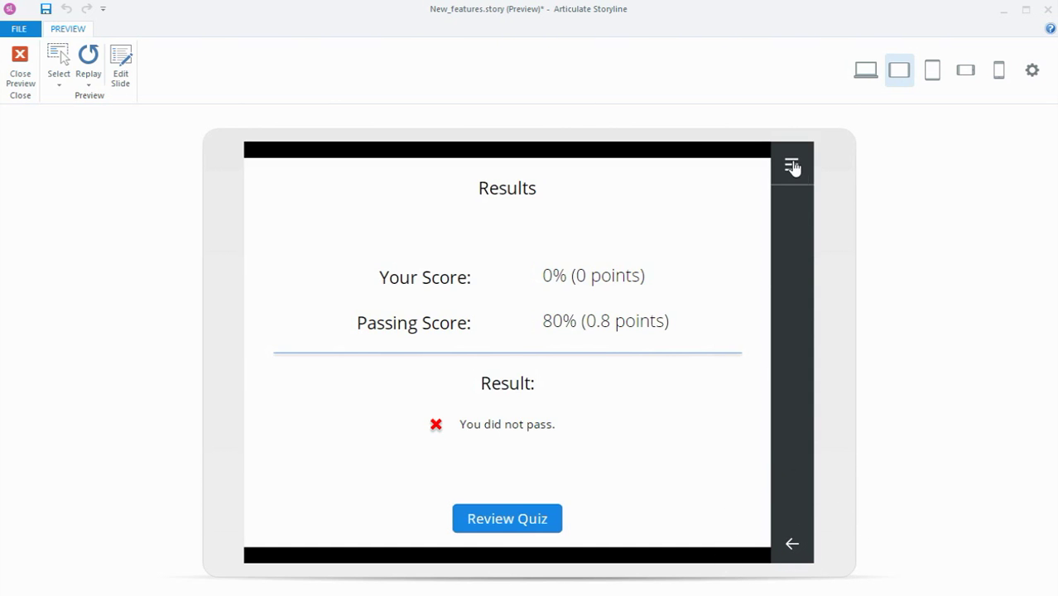
left_click(793, 166)
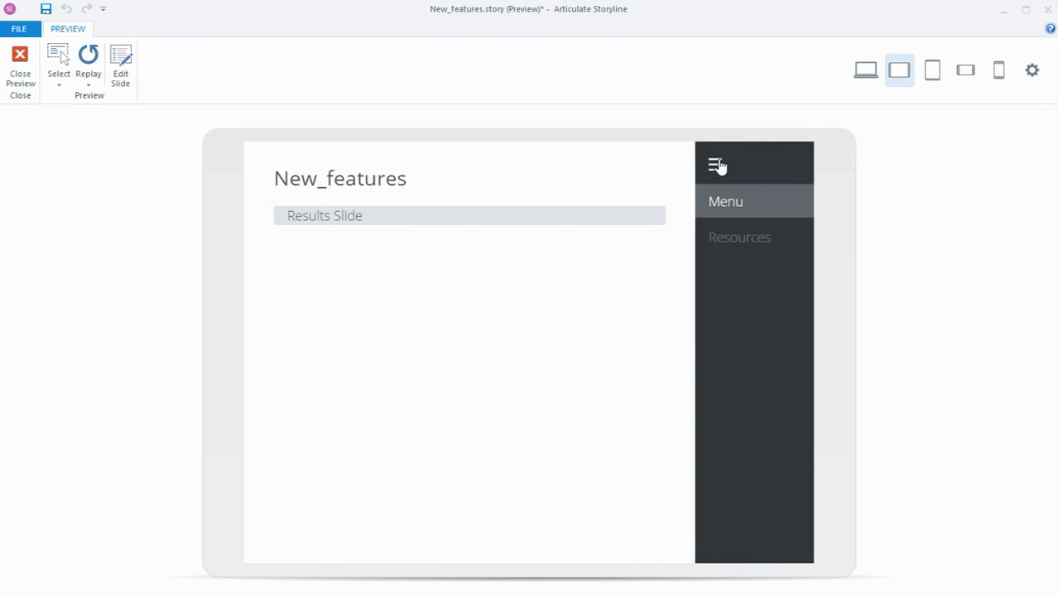
left_click(717, 166)
Compare the Results Slide preview across tablet and phone in portrait and landscape, ending on tablet portrait.
left_click(939, 81)
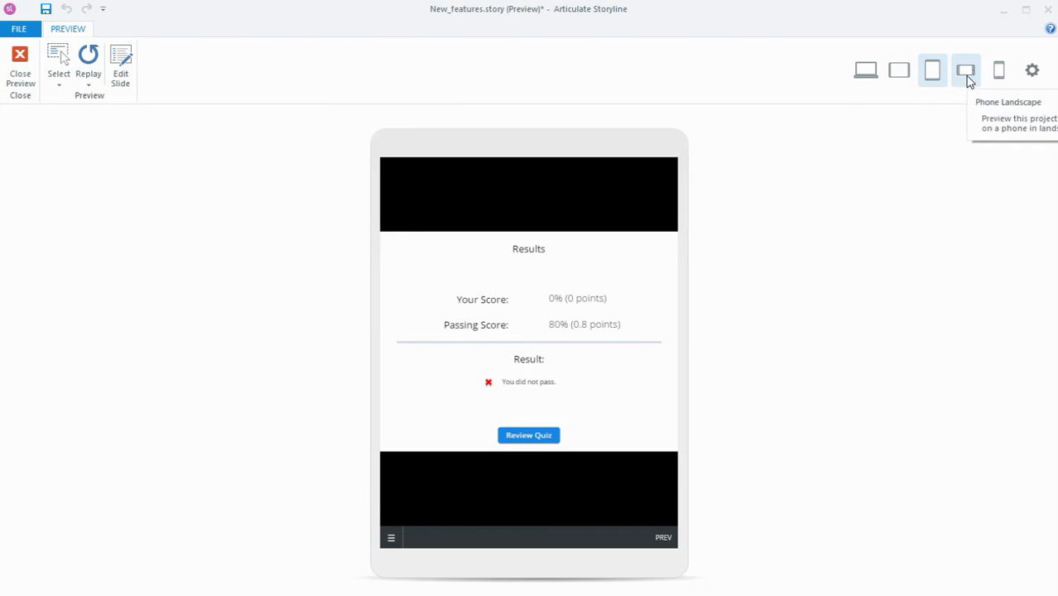
left_click(967, 81)
left_click(999, 78)
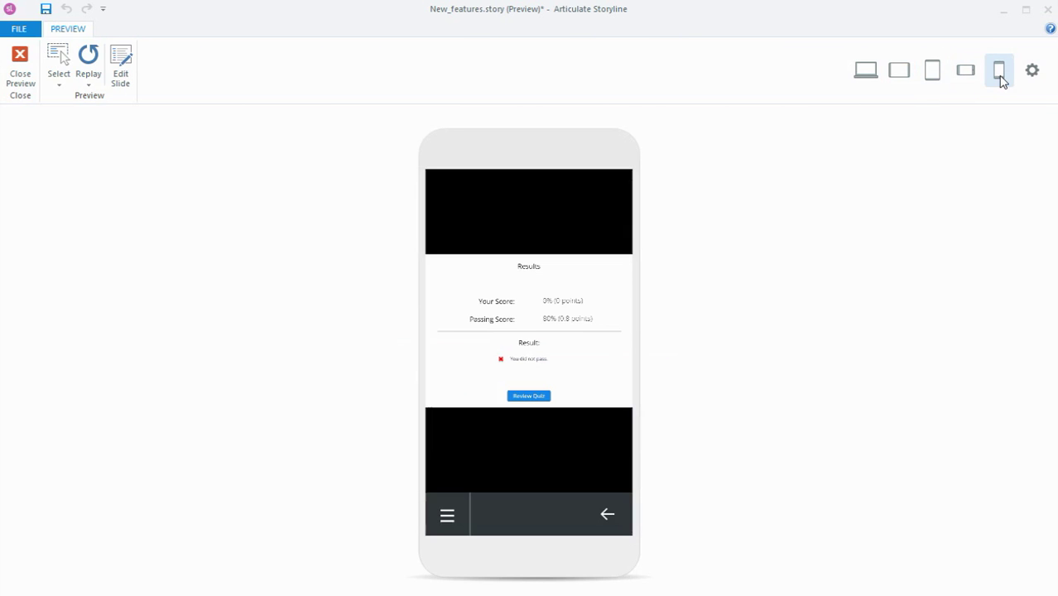
left_click(965, 74)
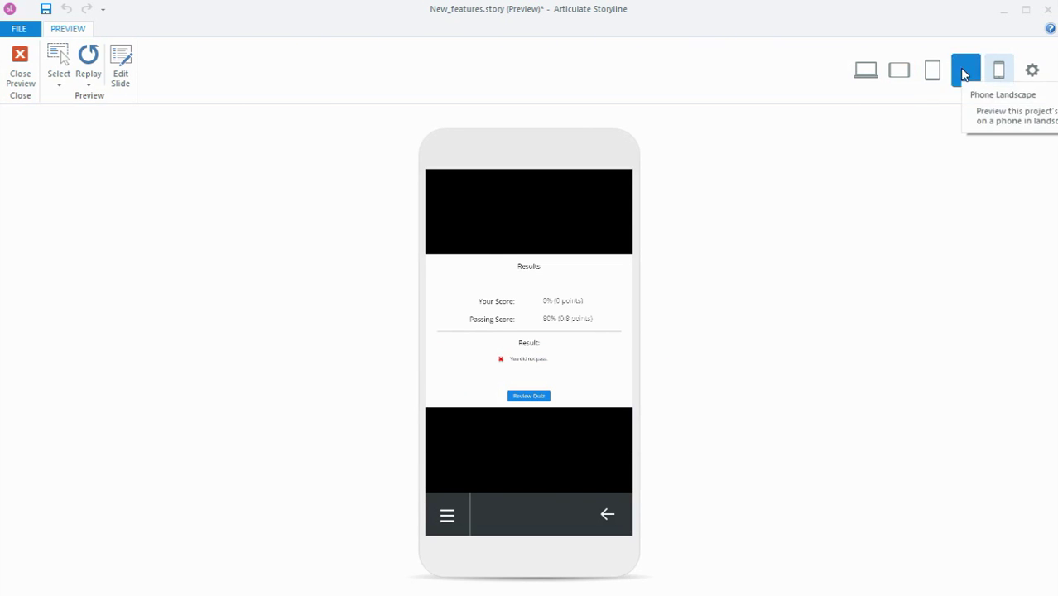
left_click(900, 74)
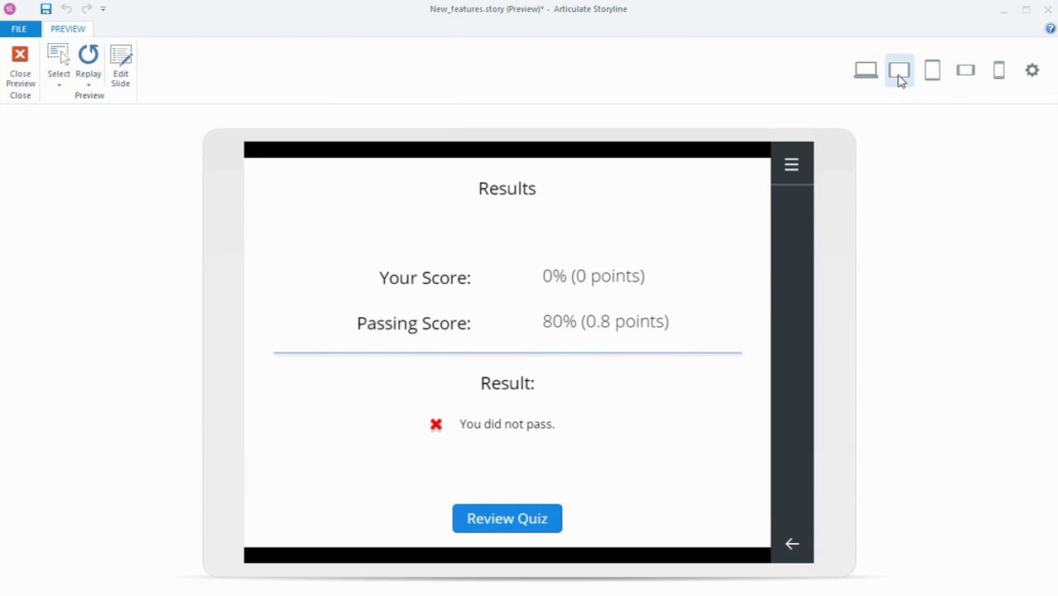
left_click(967, 73)
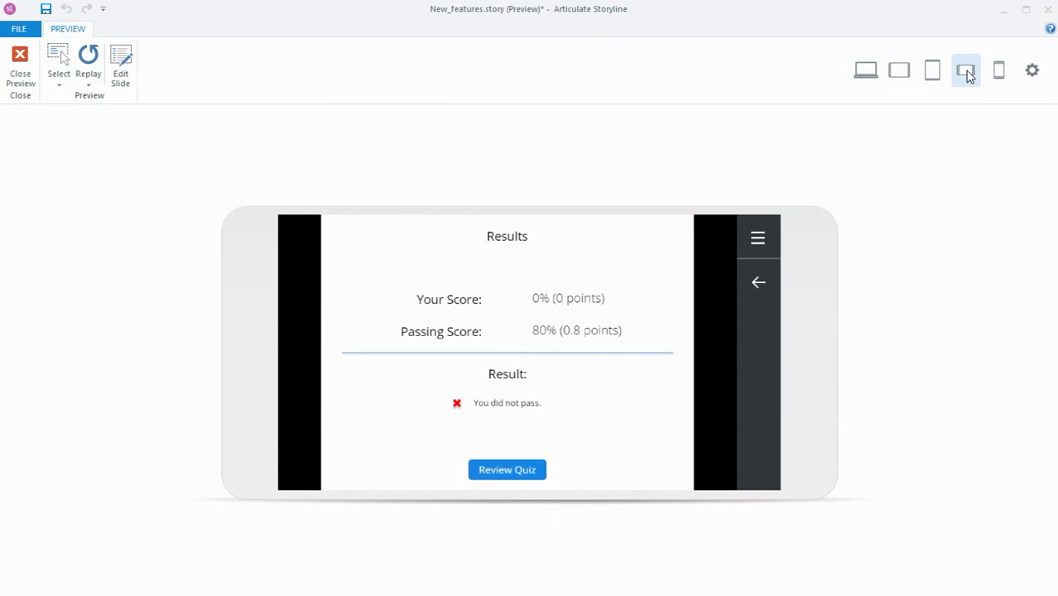
left_click(933, 75)
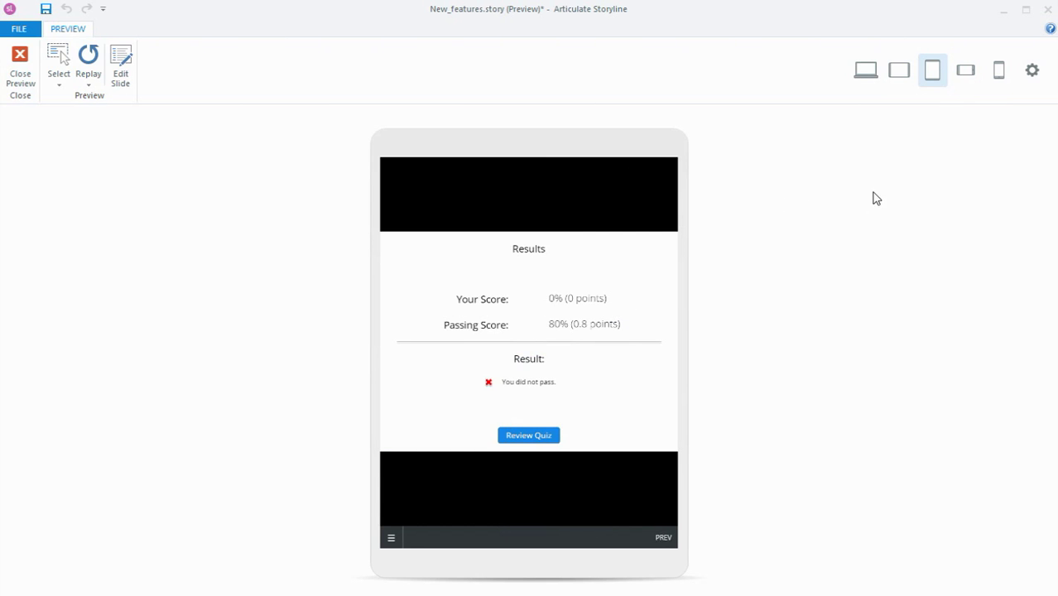
Set the responsive playback to Landscape Only for both tablets and phones.
left_click(1032, 75)
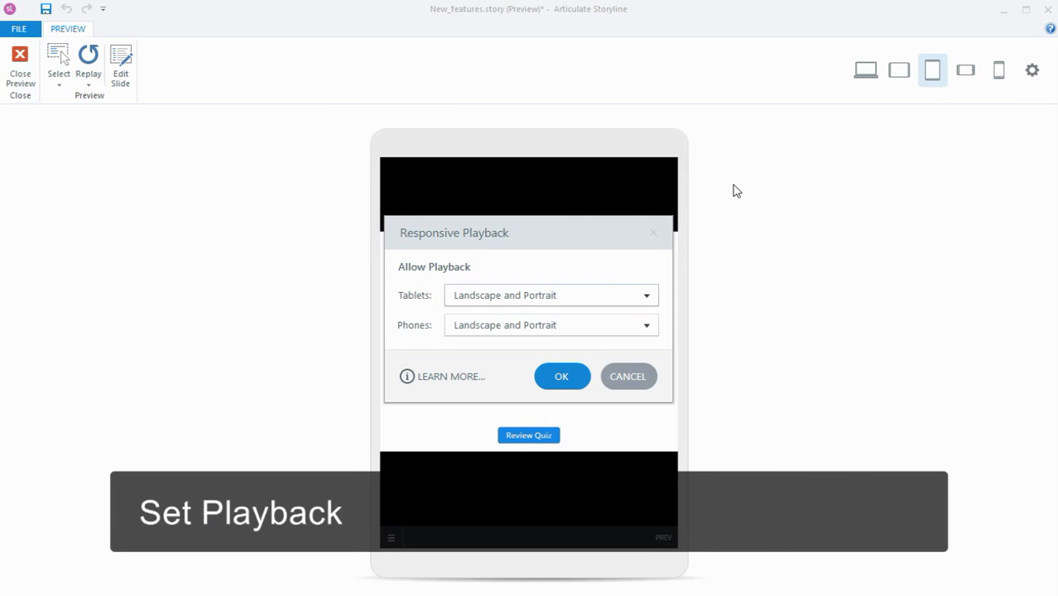
left_click(578, 296)
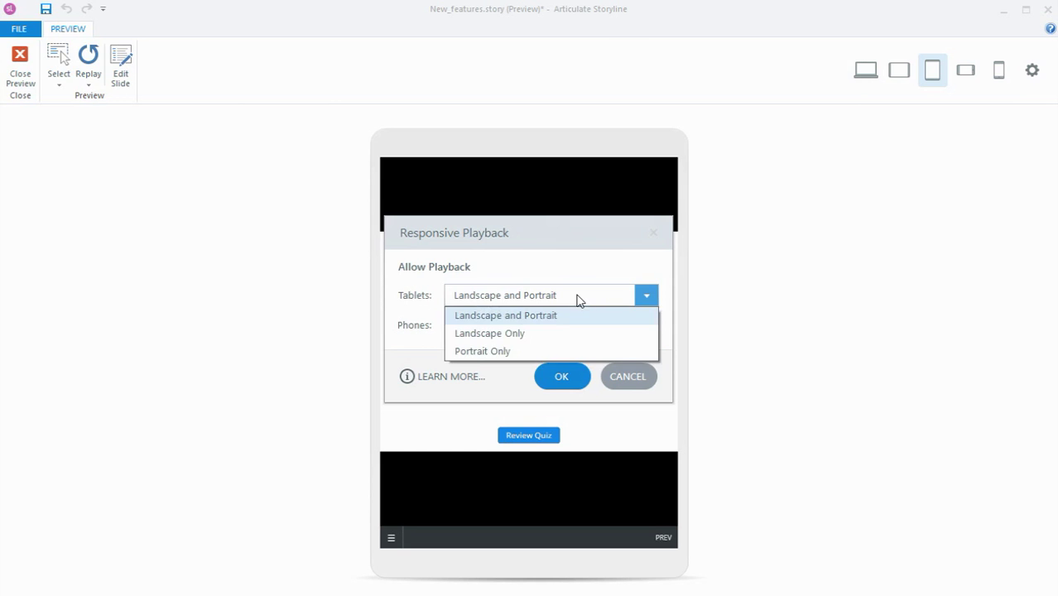
left_click(558, 334)
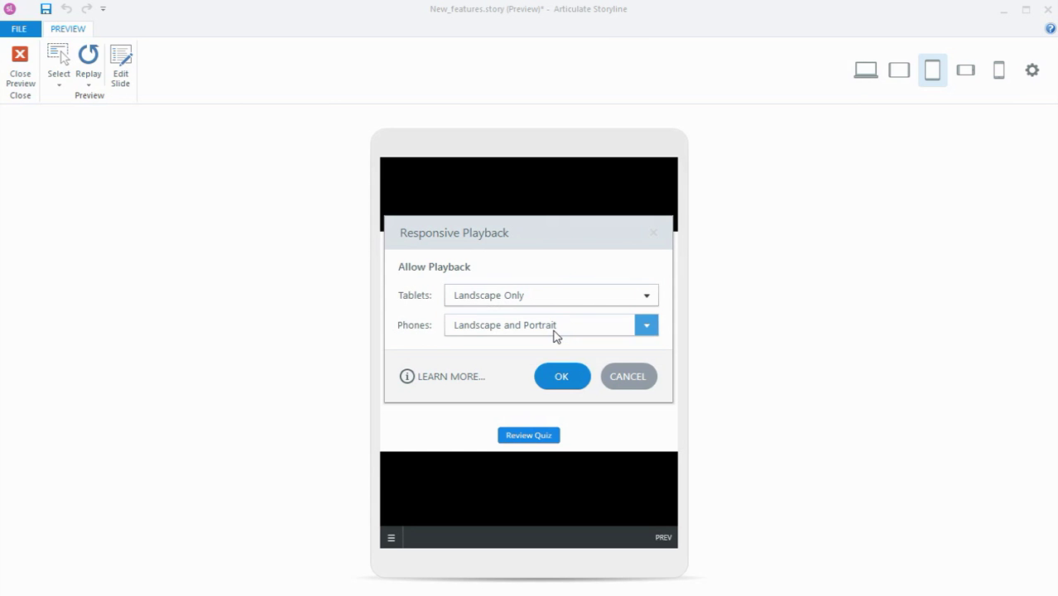
left_click(555, 334)
left_click(535, 364)
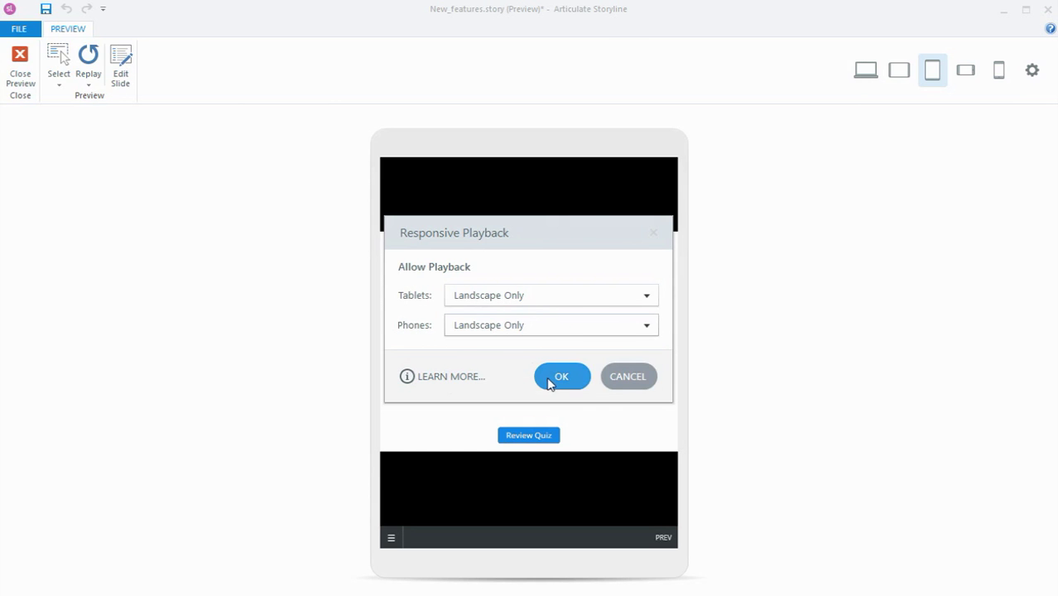
left_click(549, 383)
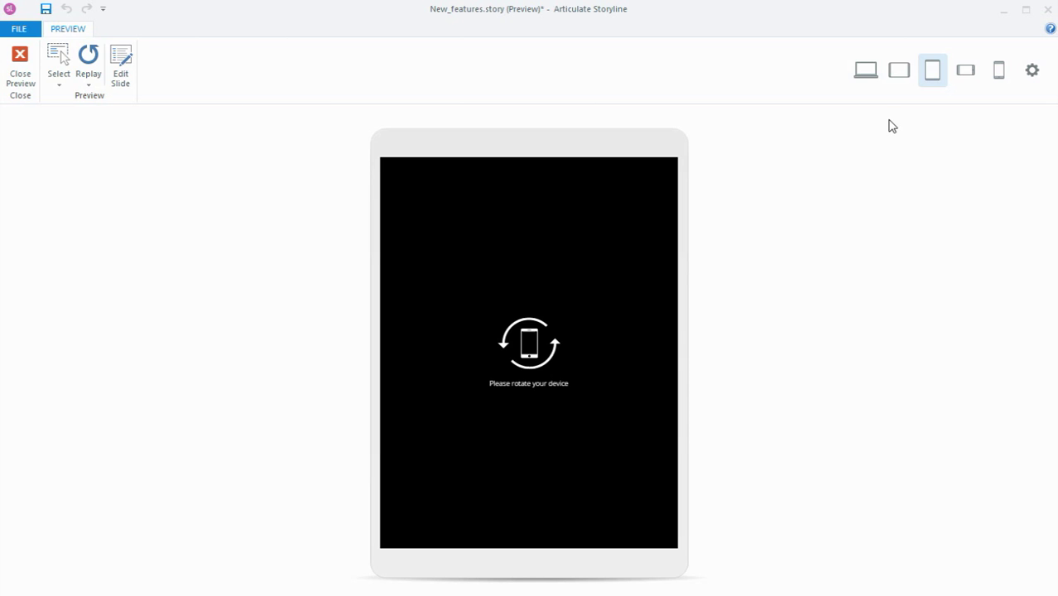
Check the restricted playback in tablet landscape, phone landscape and phone portrait previews, and close the preview.
left_click(900, 74)
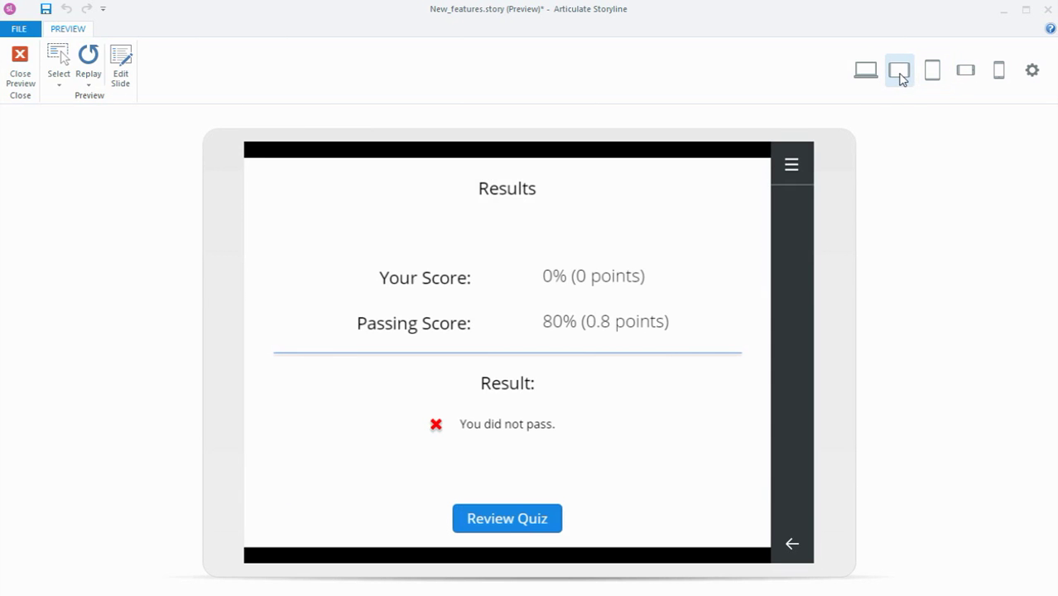
left_click(966, 75)
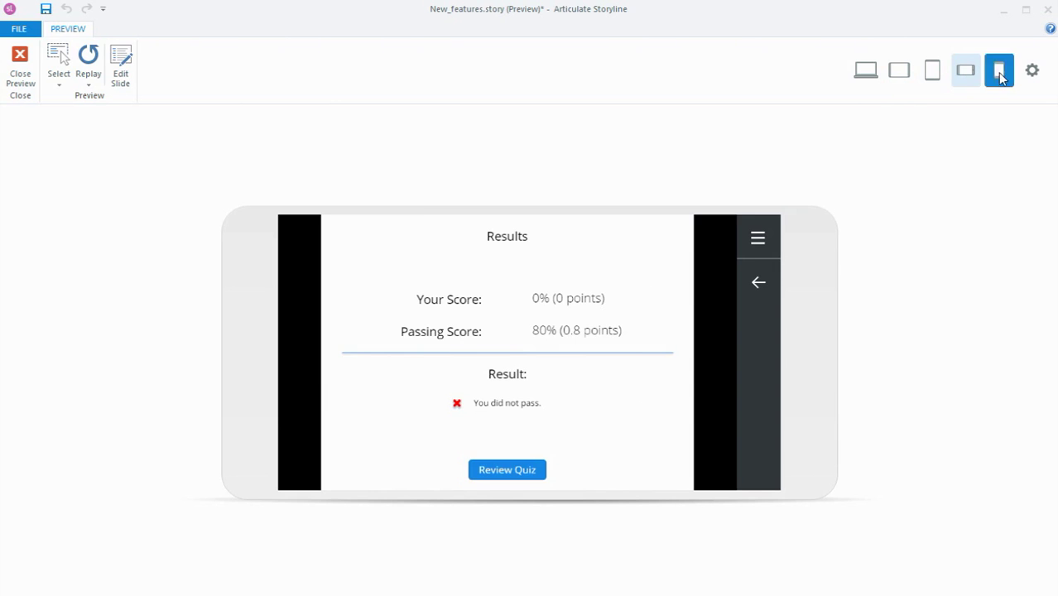
left_click(999, 74)
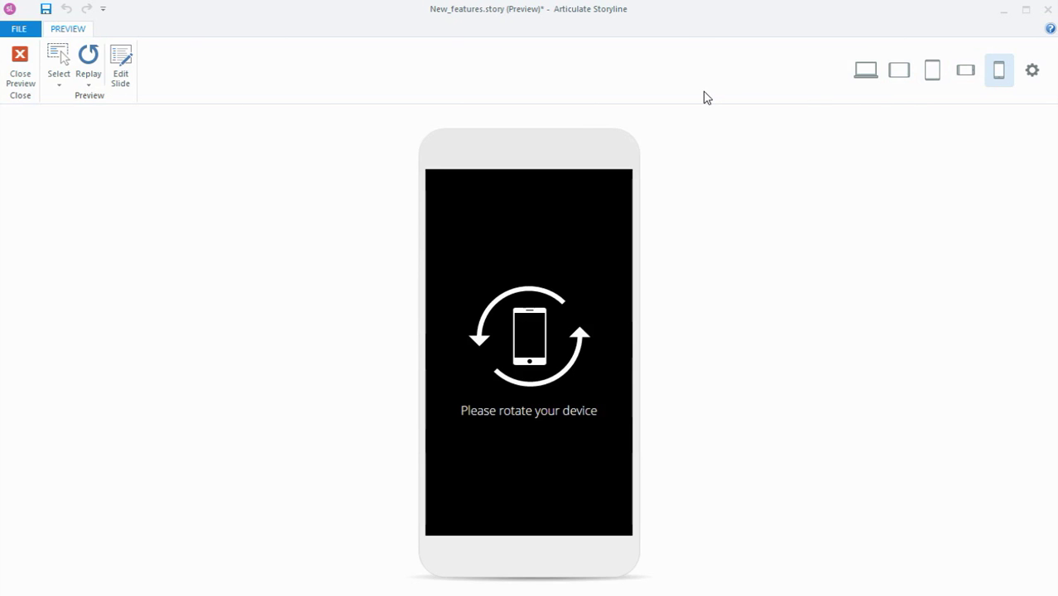
left_click(20, 62)
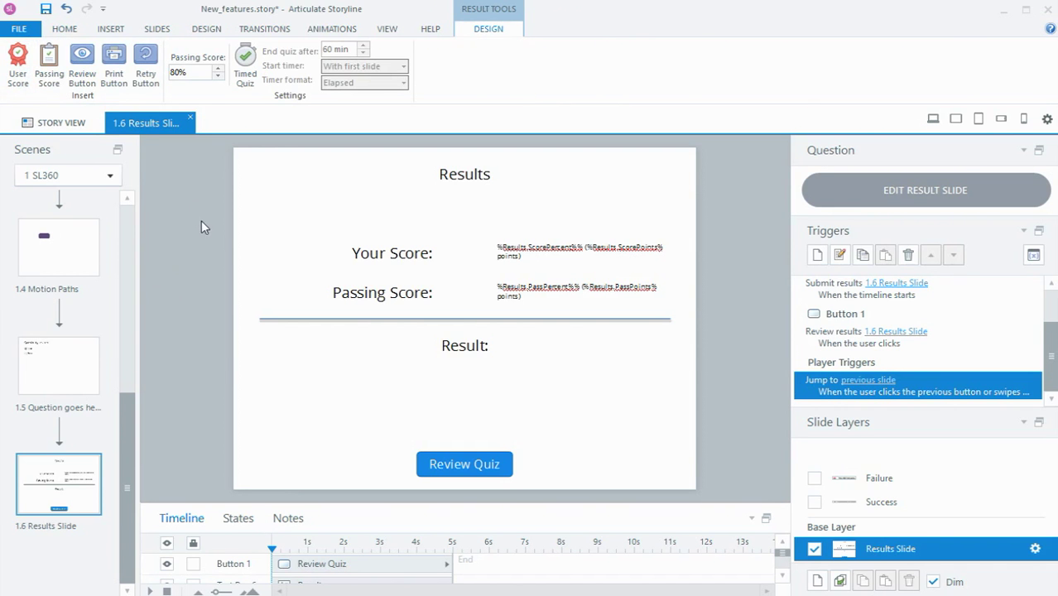
Open the project's publish settings, view the Articulate 360 and Web targets, and choose LMS as the target.
left_click(66, 29)
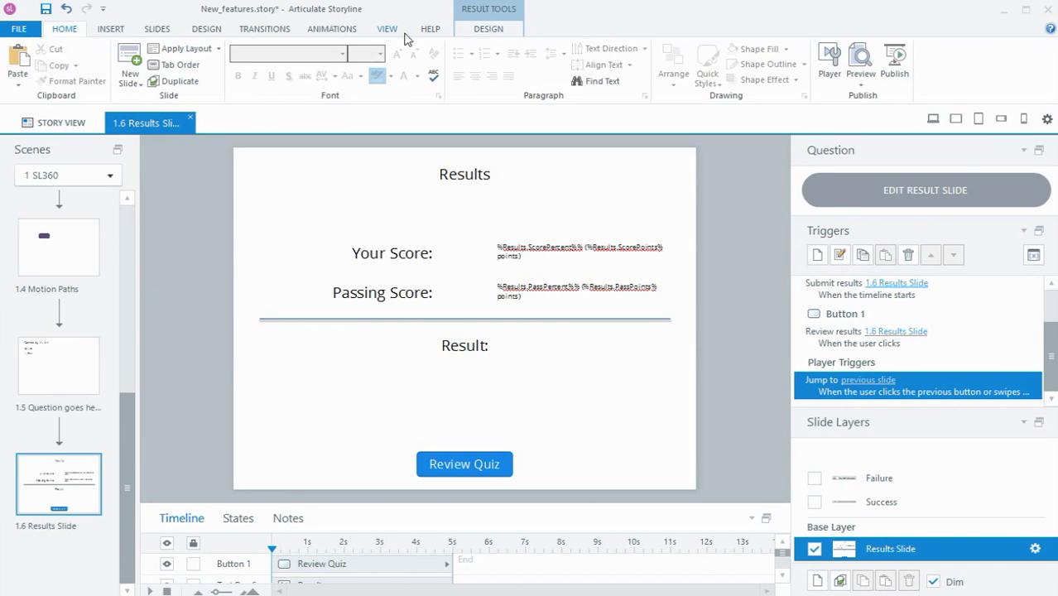
left_click(898, 61)
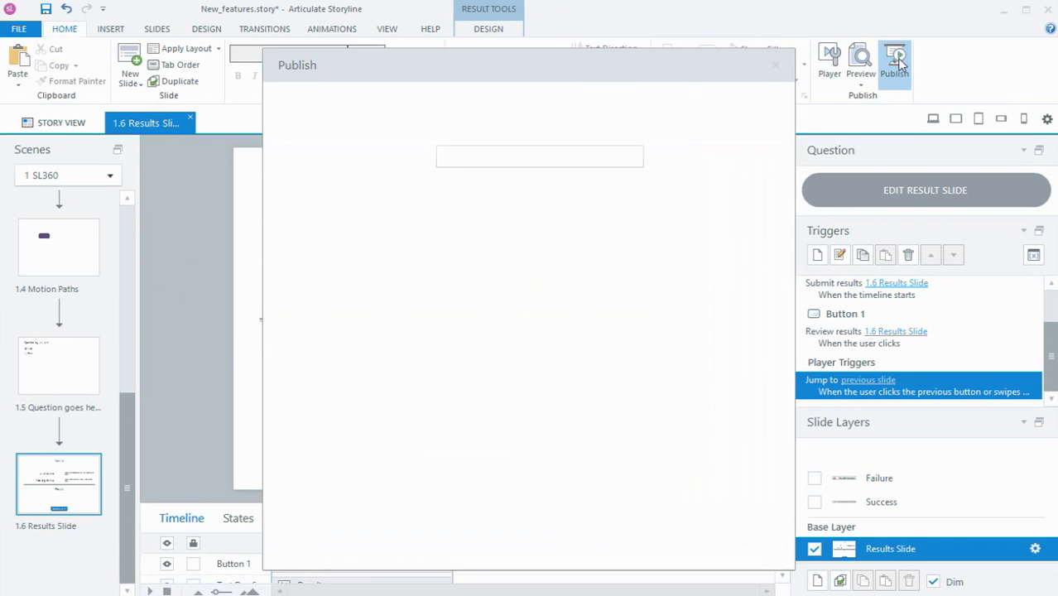
left_click(356, 120)
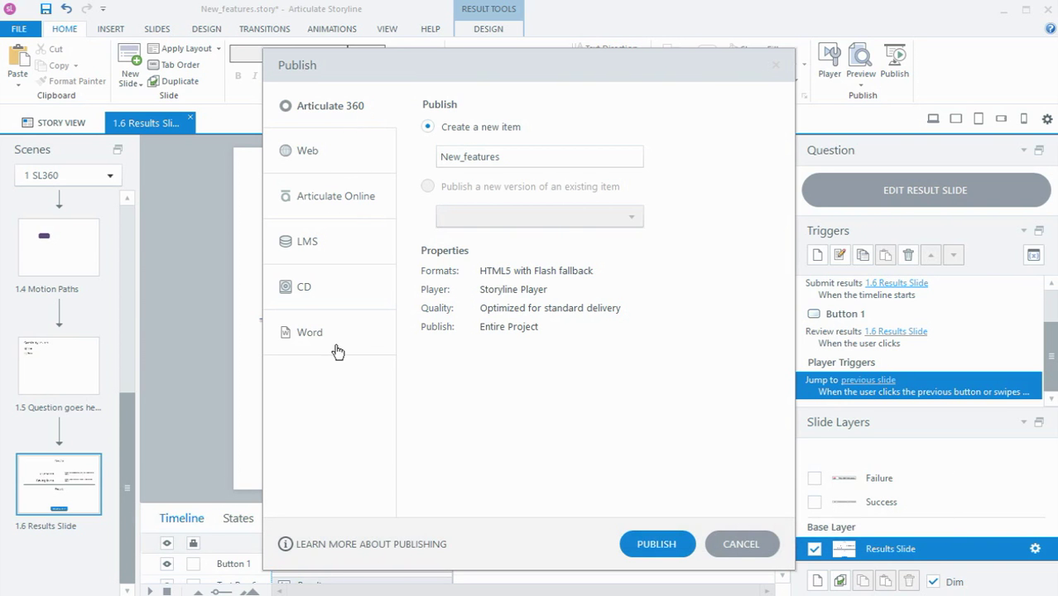
left_click(362, 167)
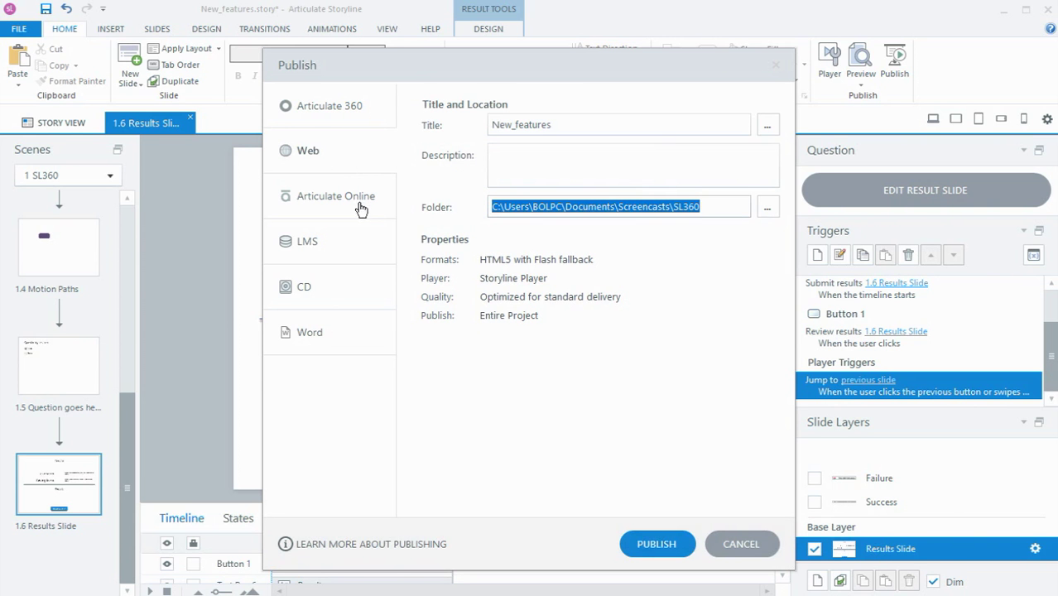
left_click(352, 240)
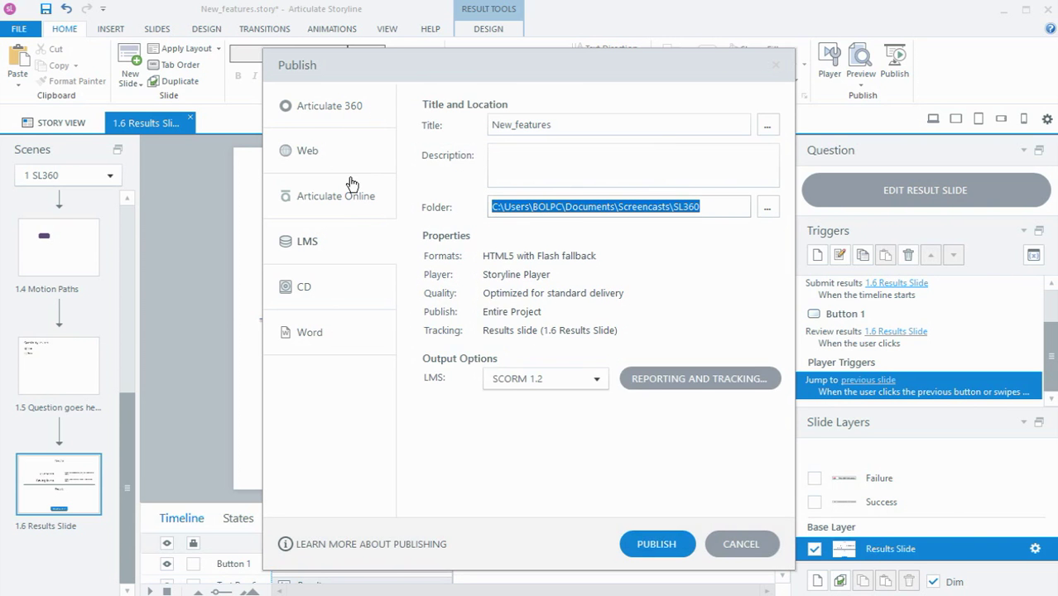
Set the LMS publish format to HTML5 only, trying the HTML5 / Flash option in between.
left_click(493, 258)
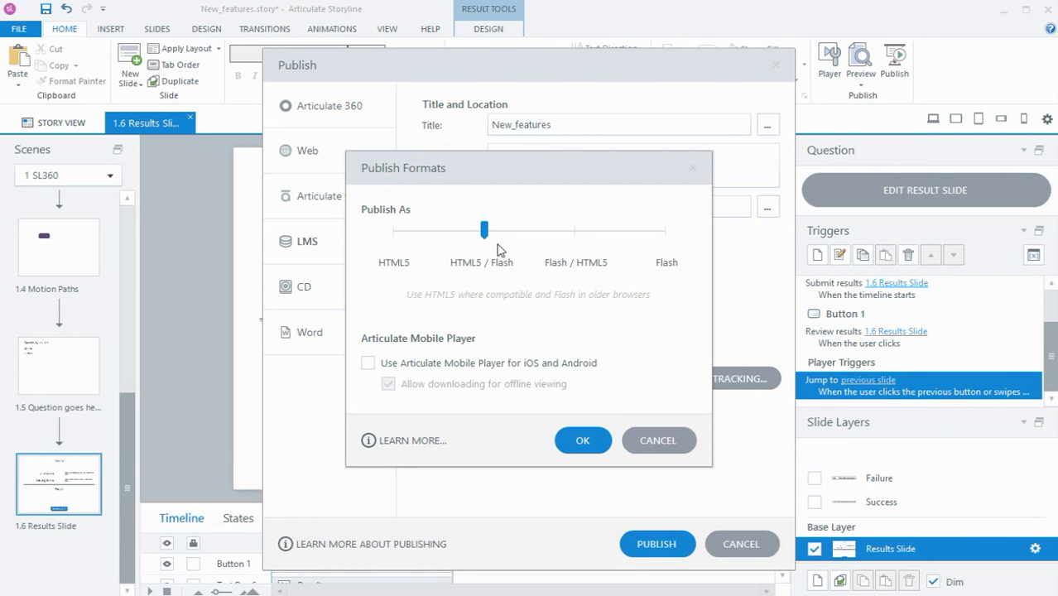
left_click_drag(485, 236, 394, 240)
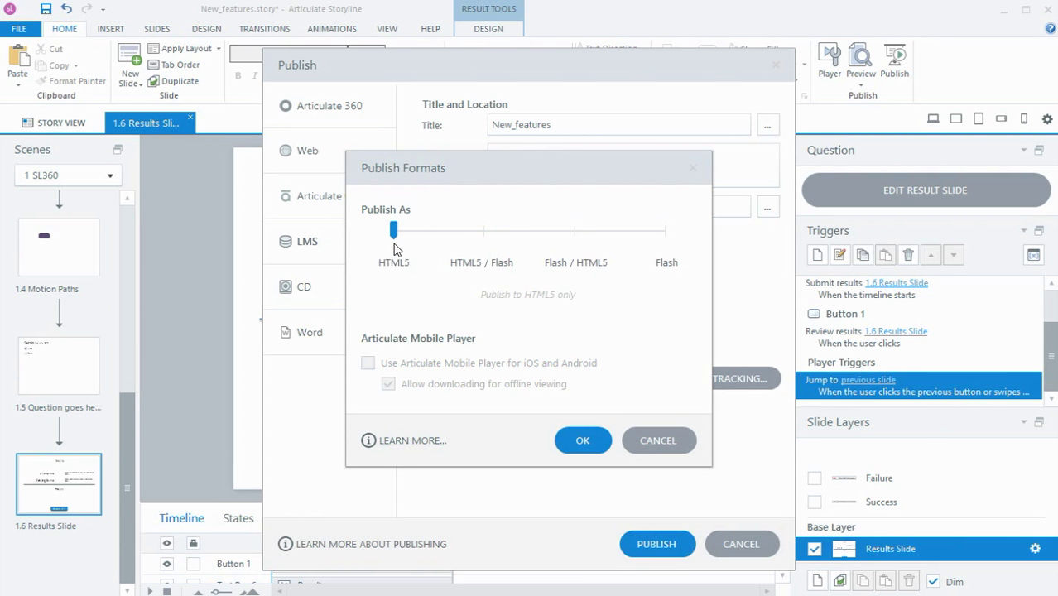
left_click_drag(394, 246, 483, 240)
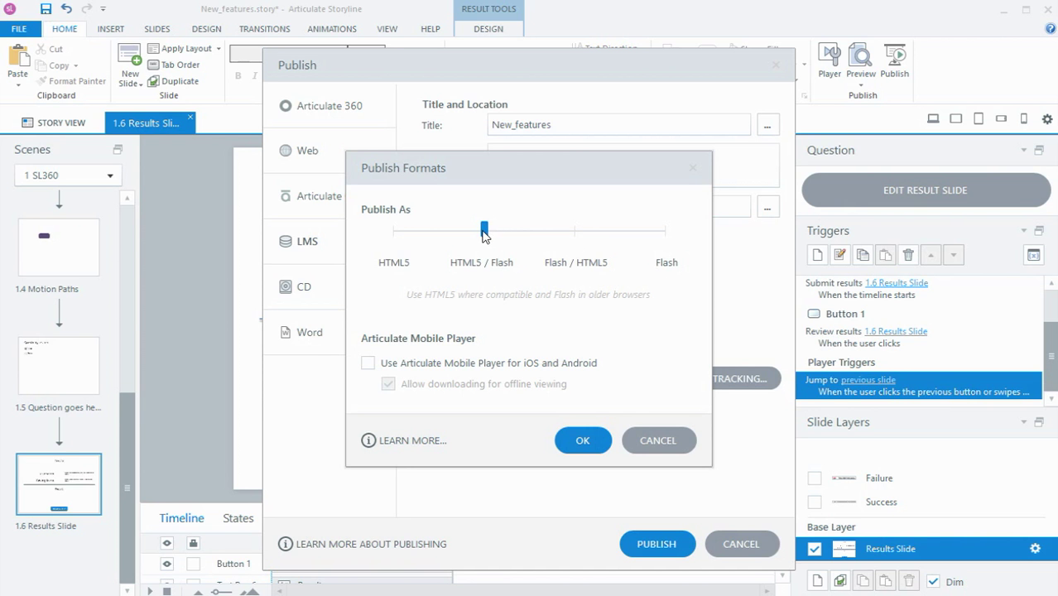
left_click_drag(484, 233, 414, 237)
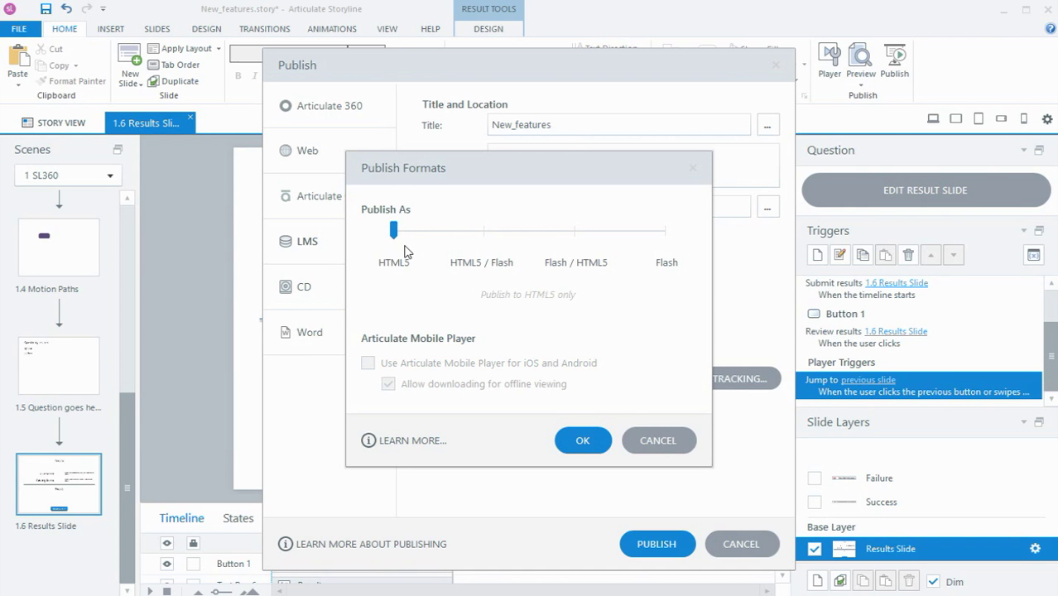
left_click(583, 441)
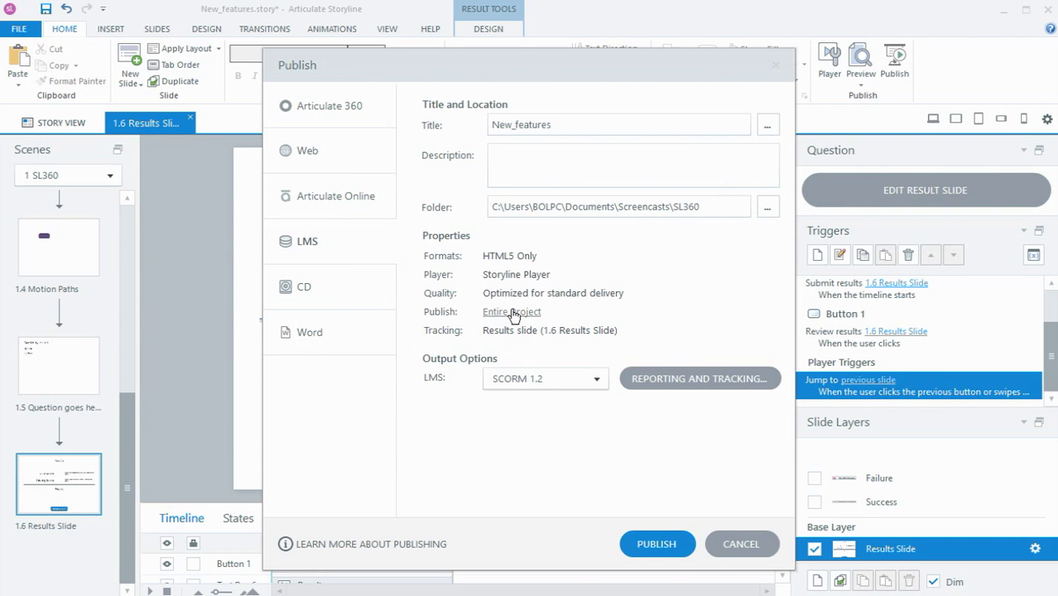
Limit the publish scope to the single slide 1.1 Dial and publish it as an LMS package.
left_click(513, 312)
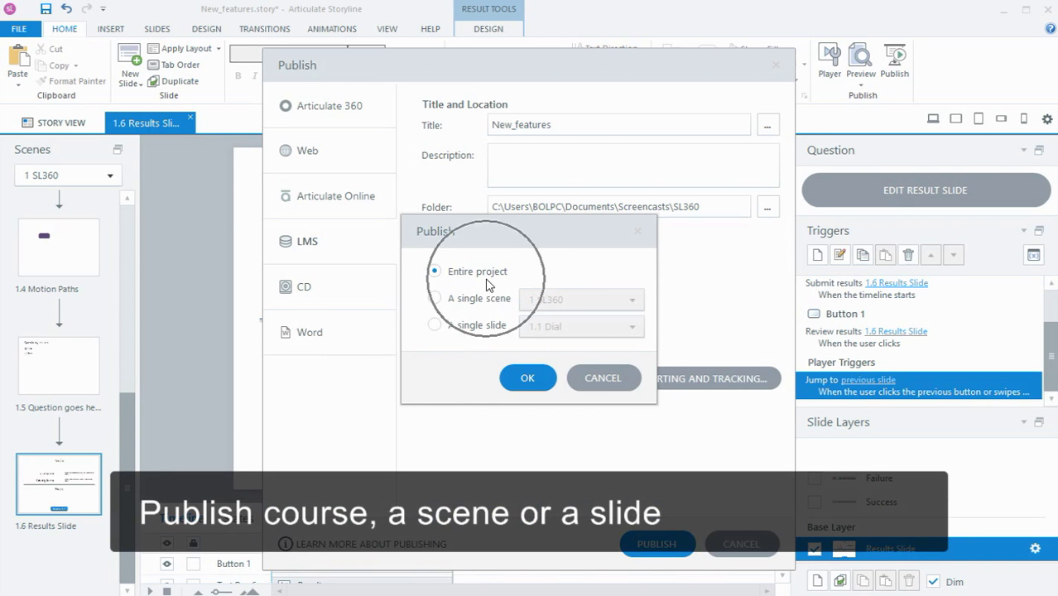
left_click(460, 303)
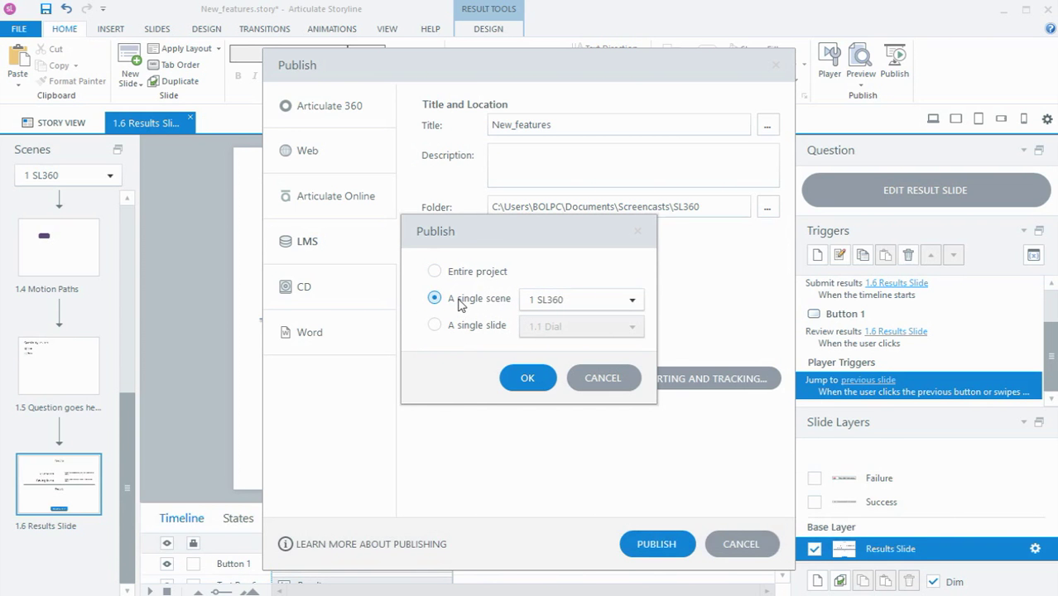
left_click(461, 328)
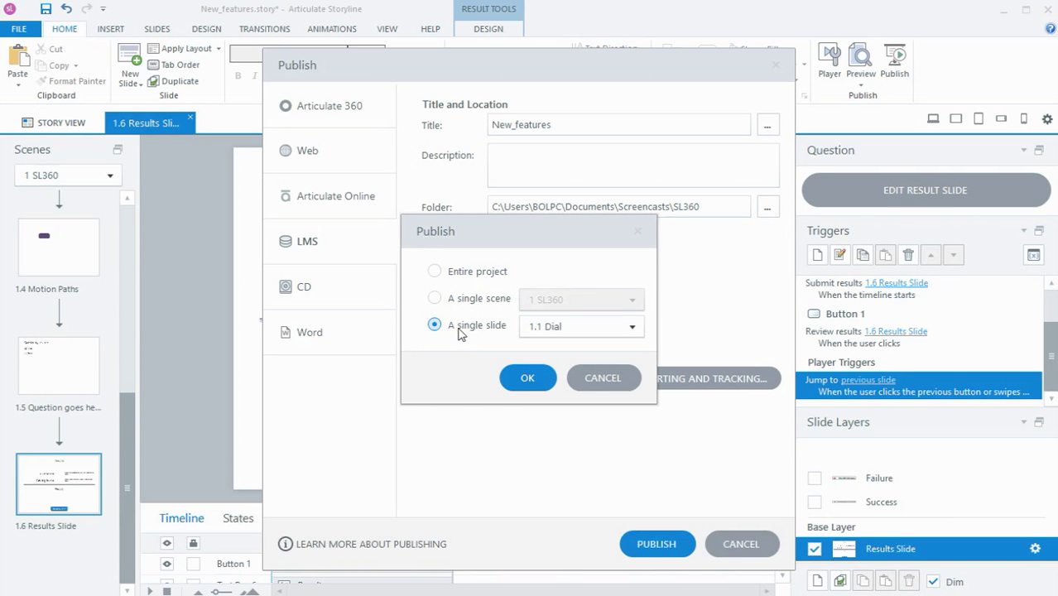
left_click(527, 377)
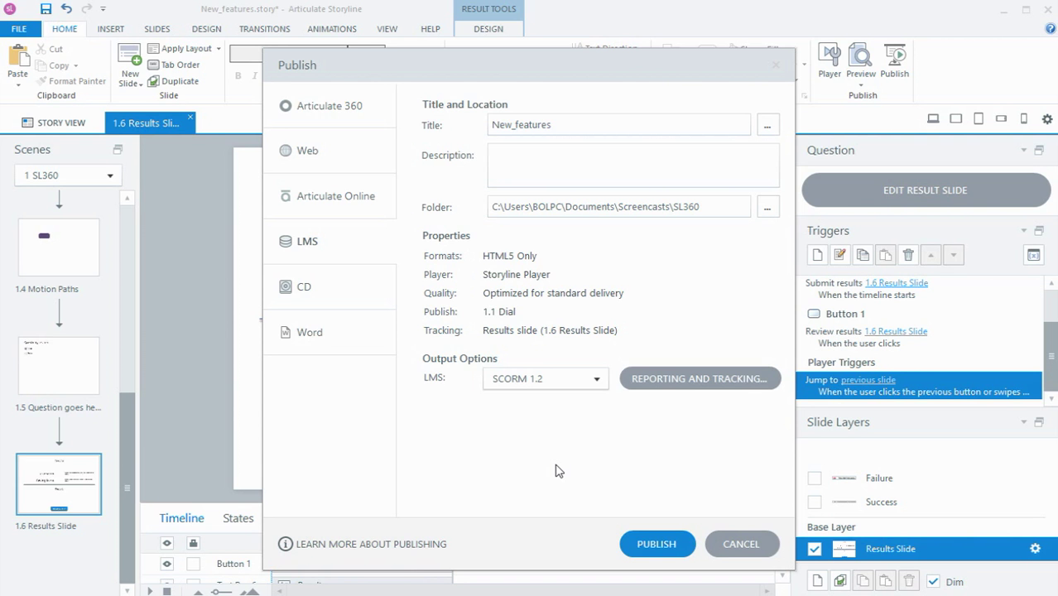
left_click(656, 542)
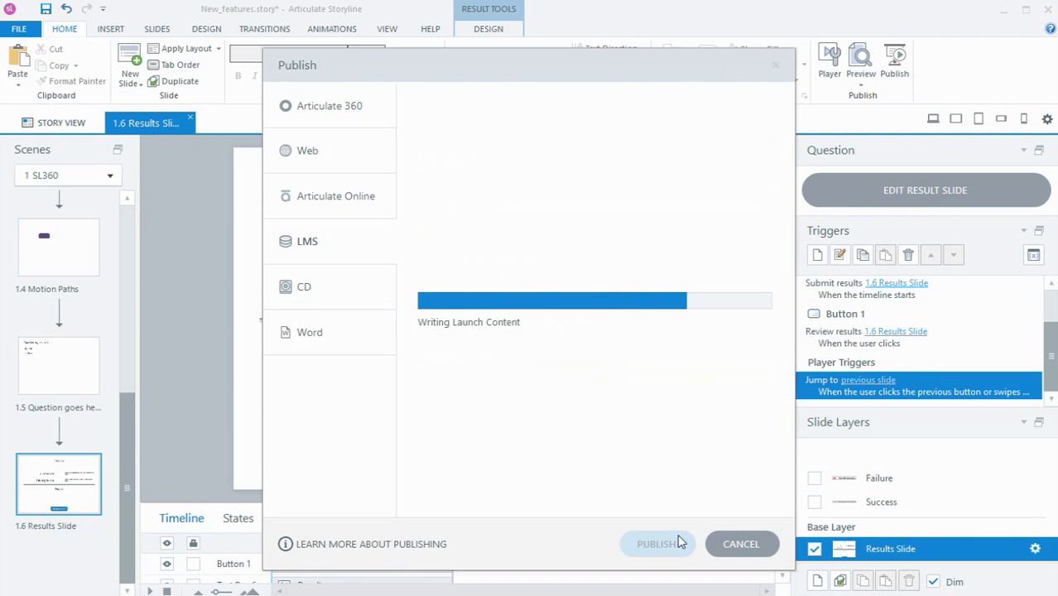
left_click(631, 470)
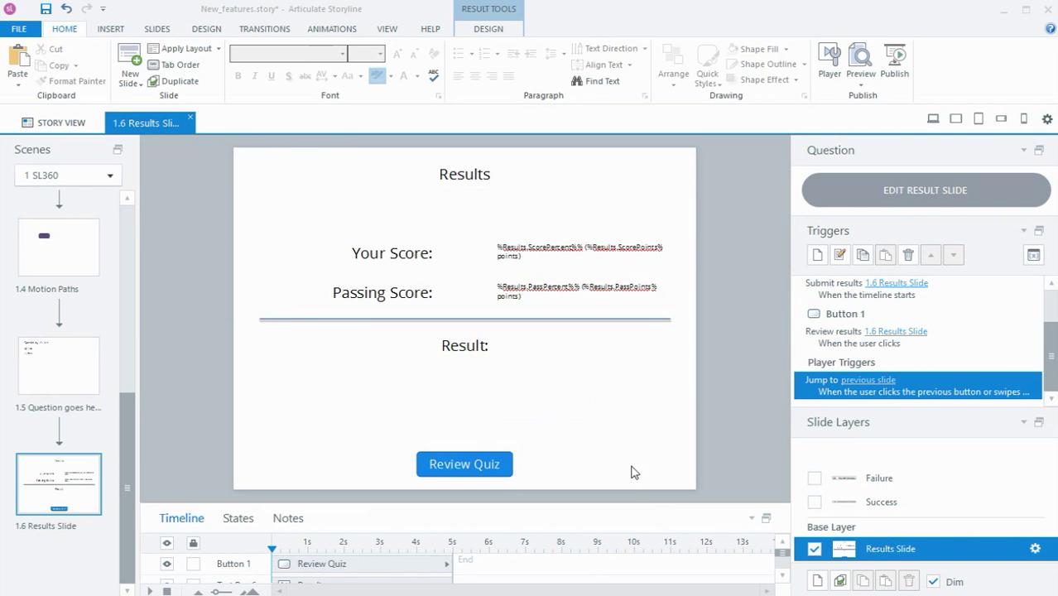